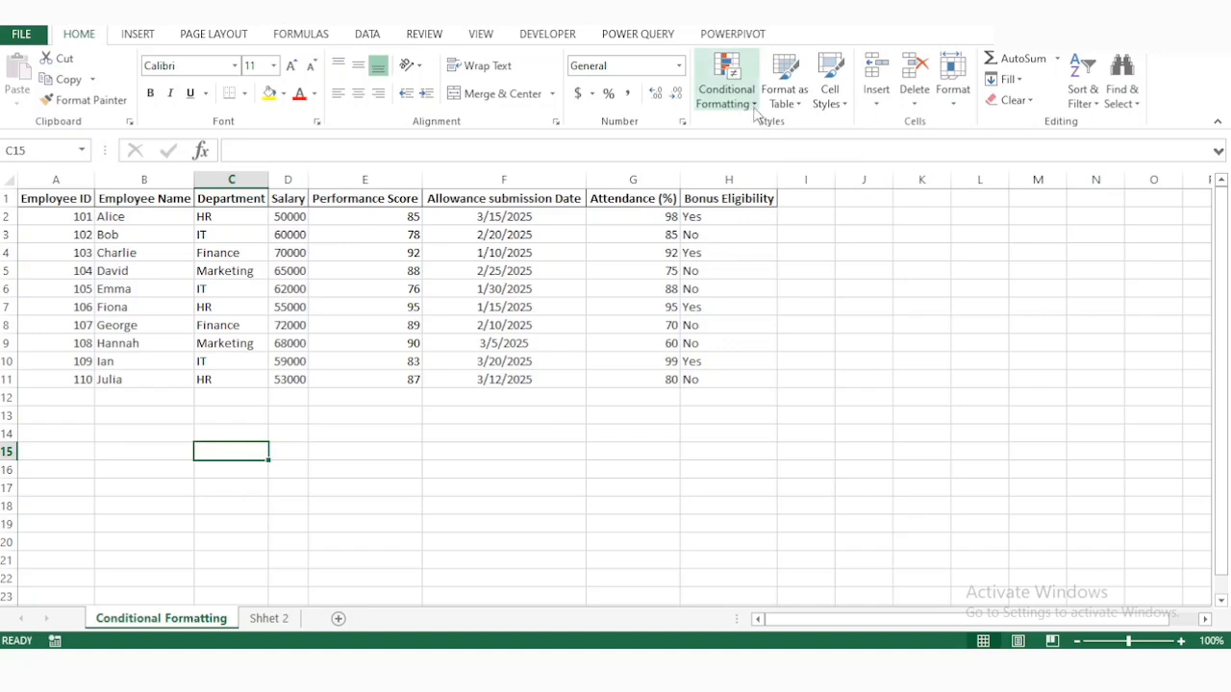
pyautogui.click(727, 91)
pyautogui.moveTo(797, 144)
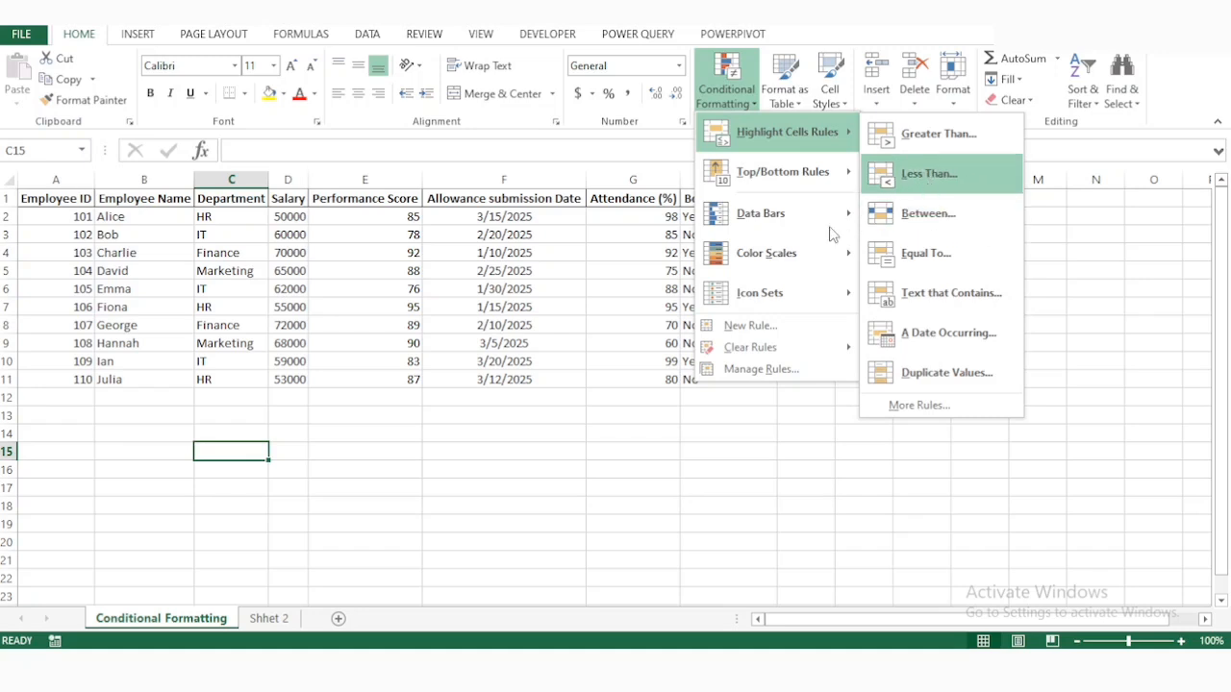
pyautogui.click(618, 297)
# Highlight the Attendance (%) values in G2:G11 greater than 90 with Light Red Fill with Dark Red Text.
pyautogui.click(640, 217)
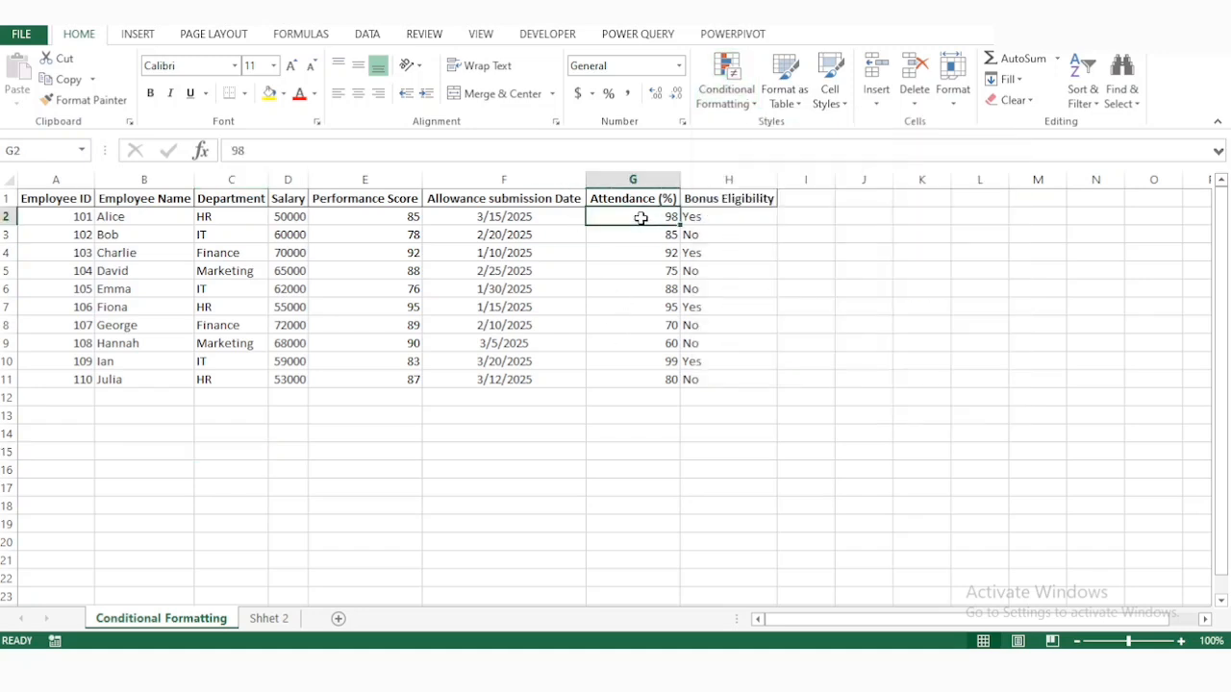
pyautogui.hotkey('ctrl', 'shift', 'Down')
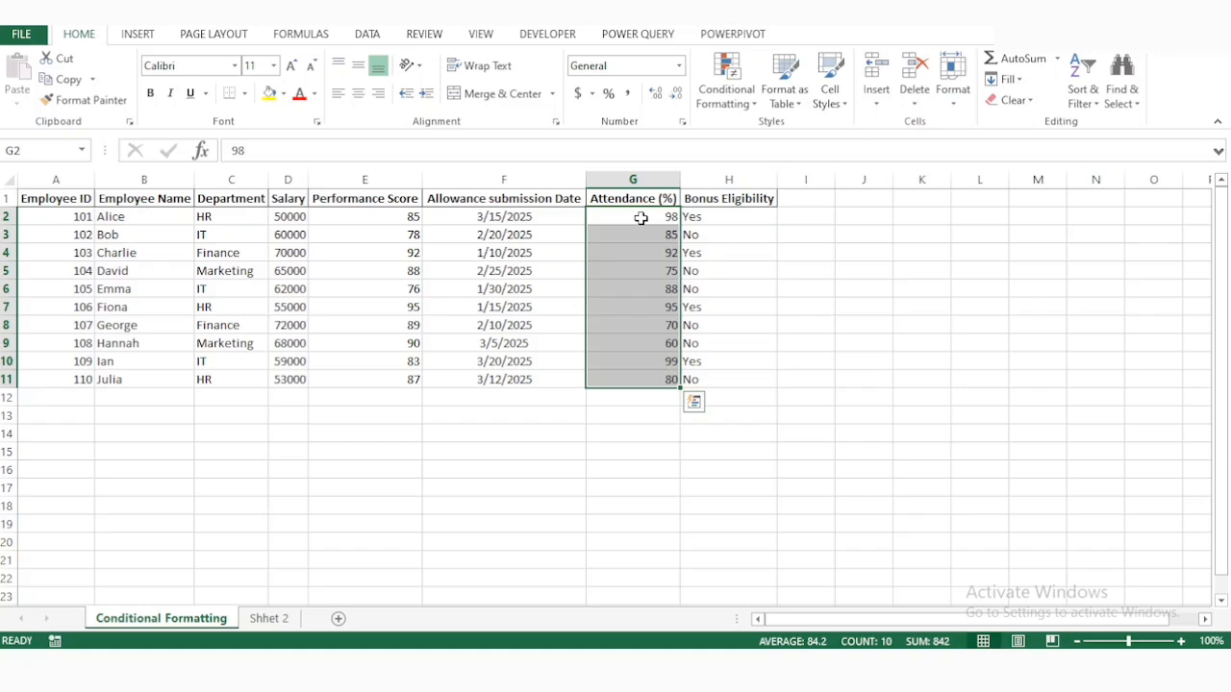
pyautogui.click(749, 114)
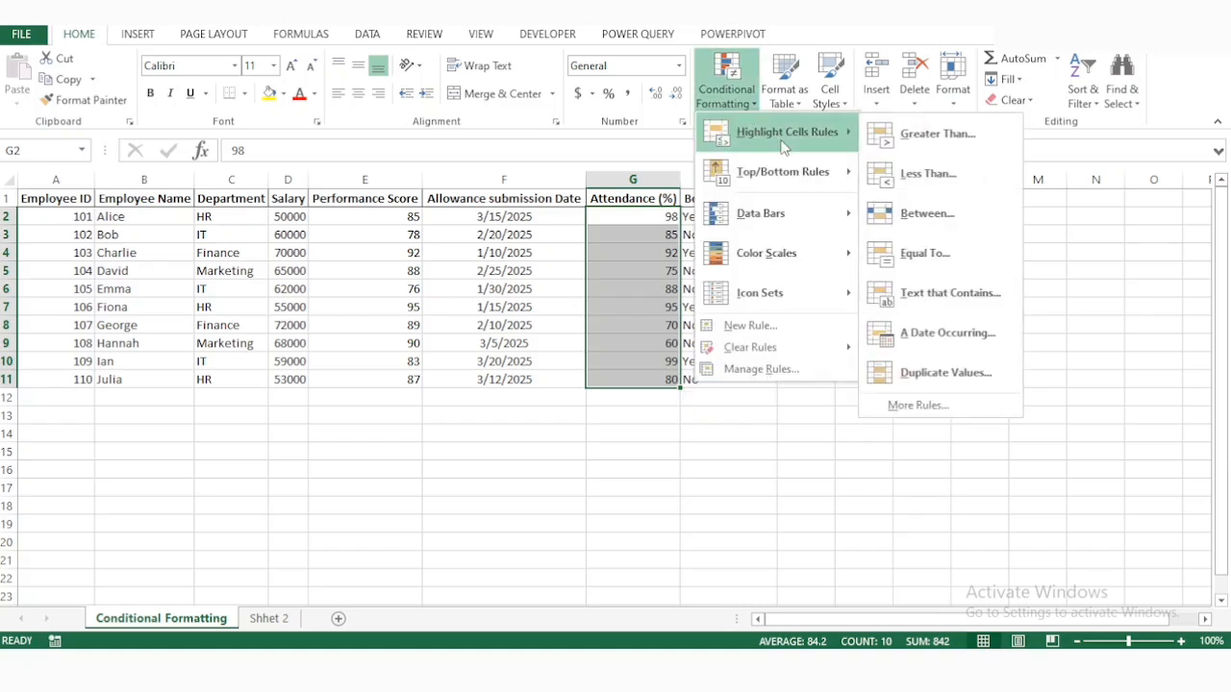
pyautogui.click(904, 154)
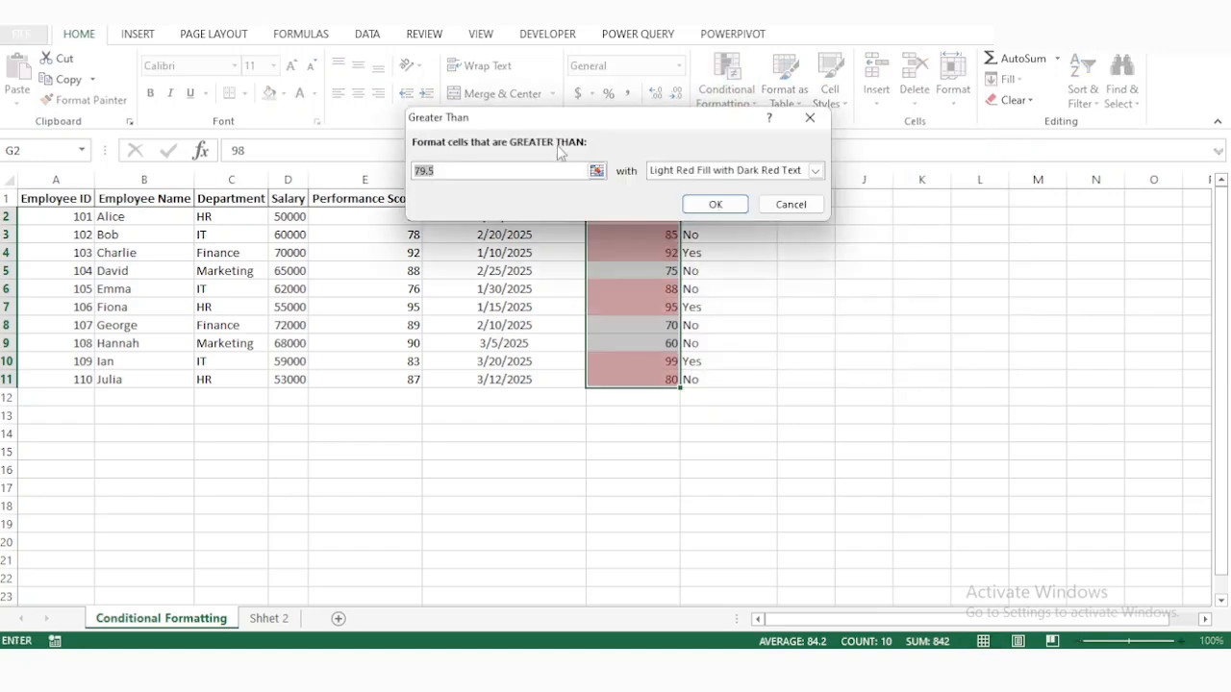
pyautogui.write('90')
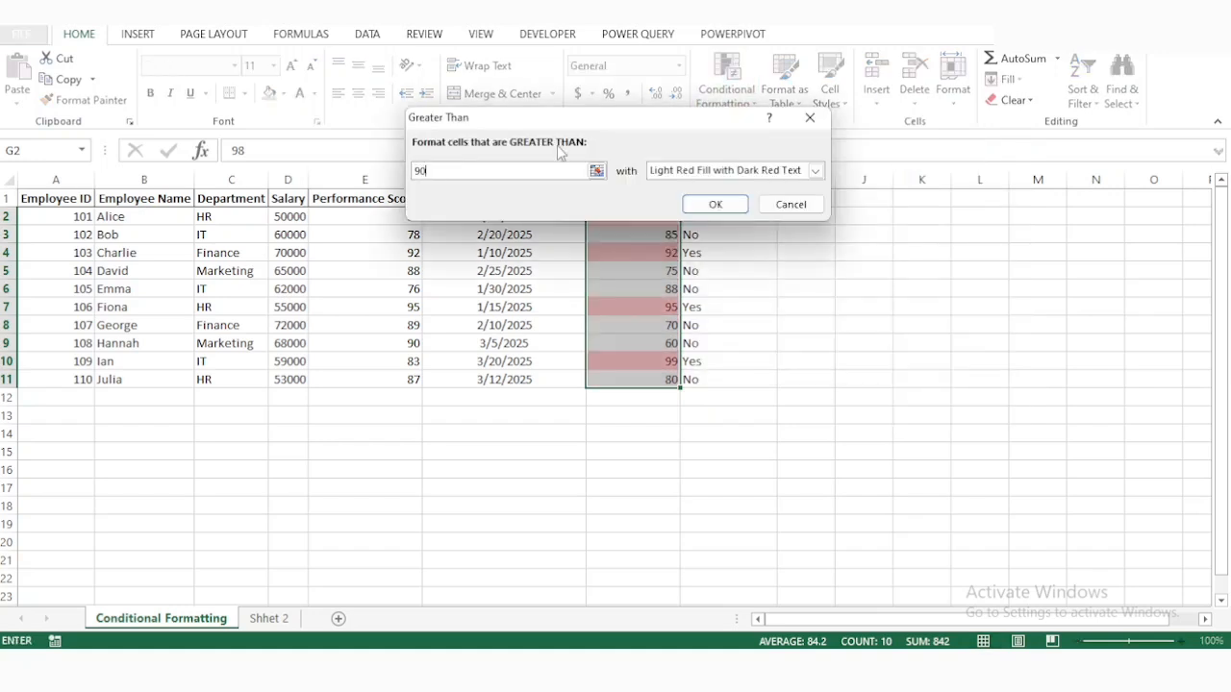
pyautogui.click(734, 205)
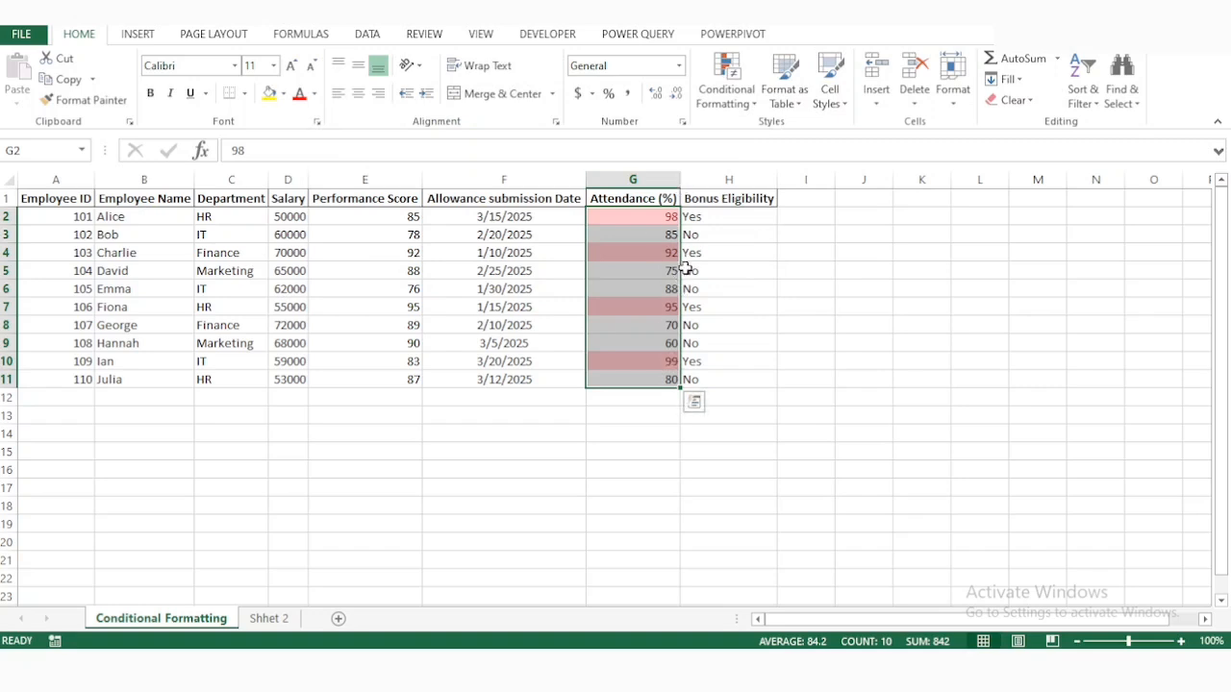
# Start a new conditional formatting rule for the attendance values using the type "Format only cells that contain".
pyautogui.click(741, 100)
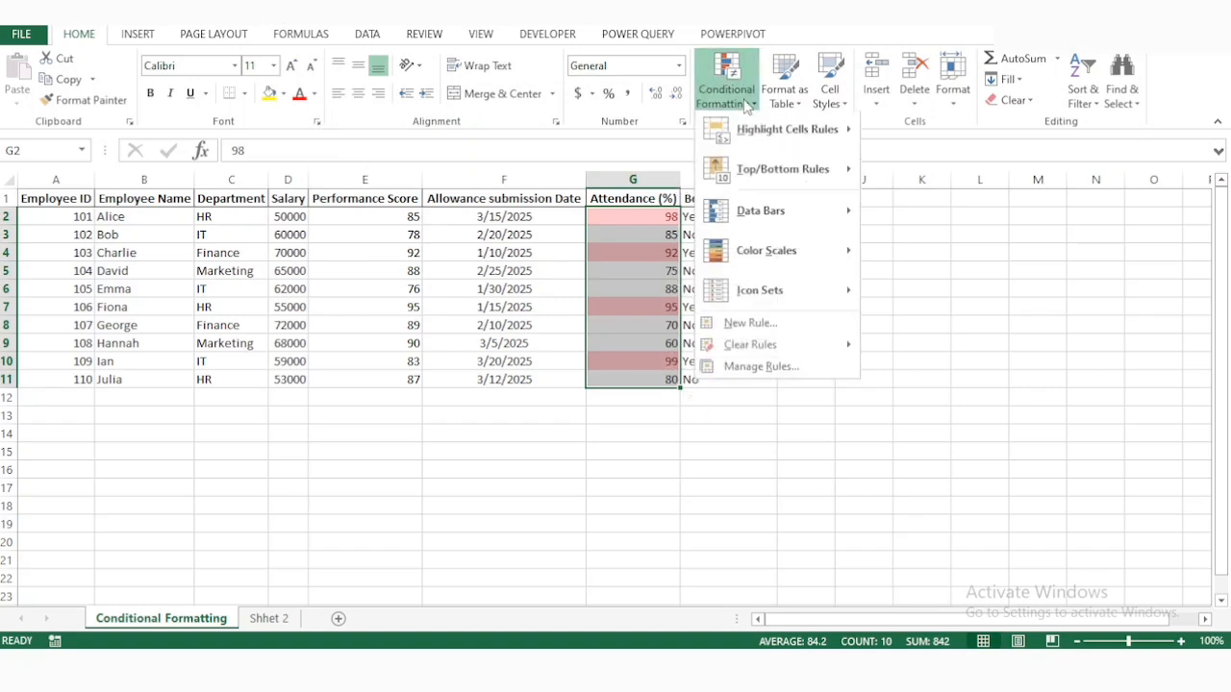
pyautogui.click(752, 326)
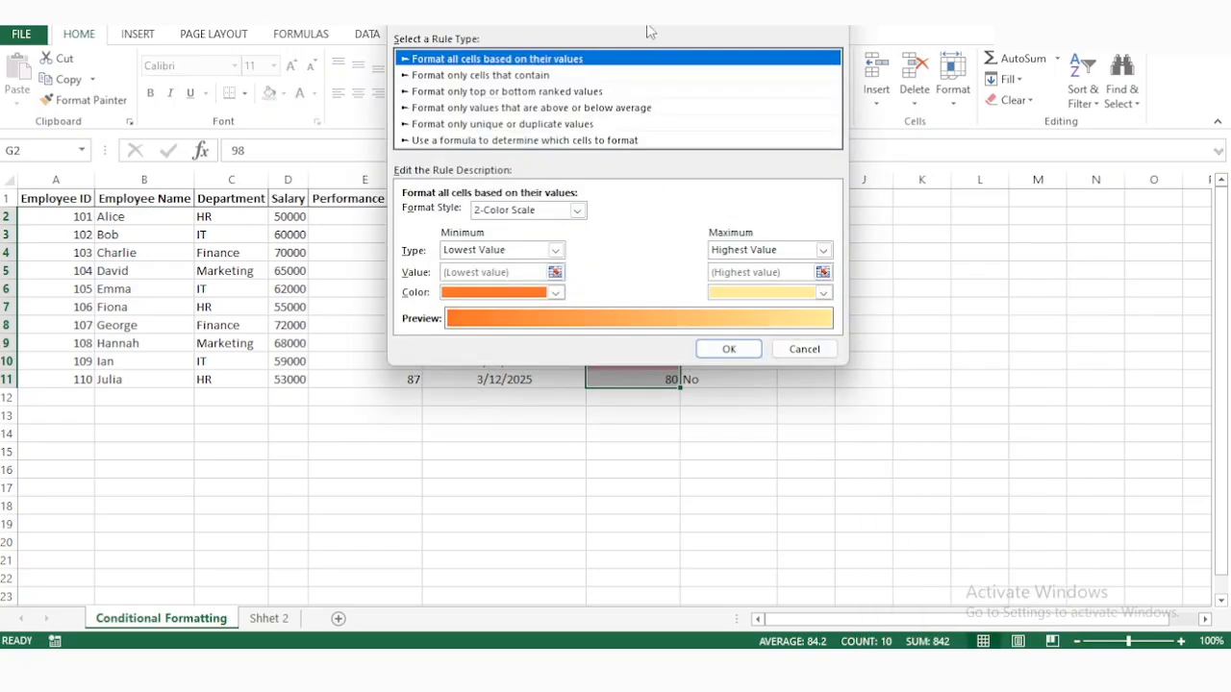
pyautogui.moveTo(638, 19); pyautogui.dragTo(953, 31)
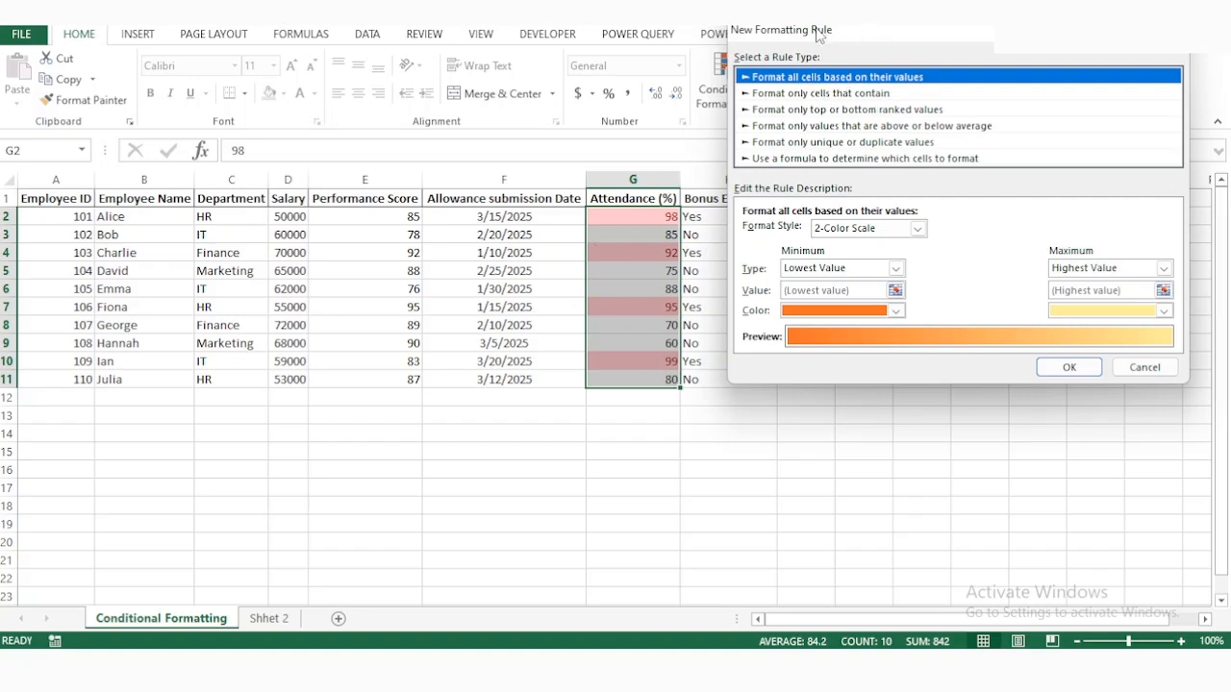
pyautogui.click(851, 96)
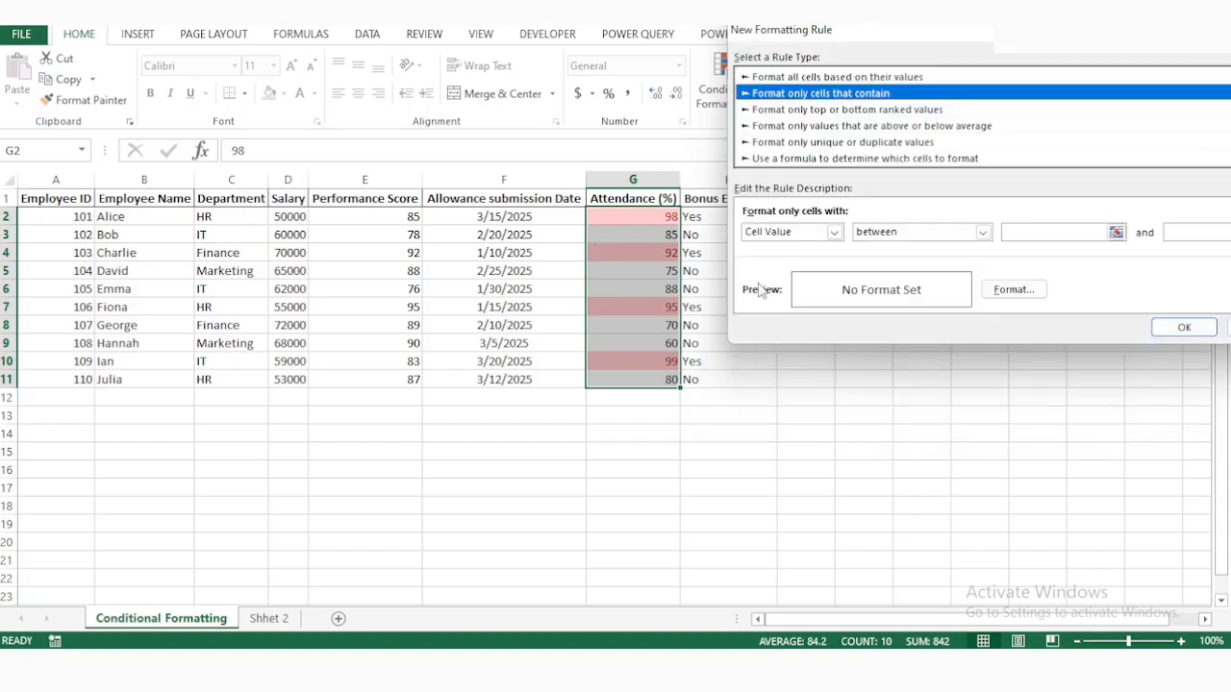
pyautogui.click(831, 232)
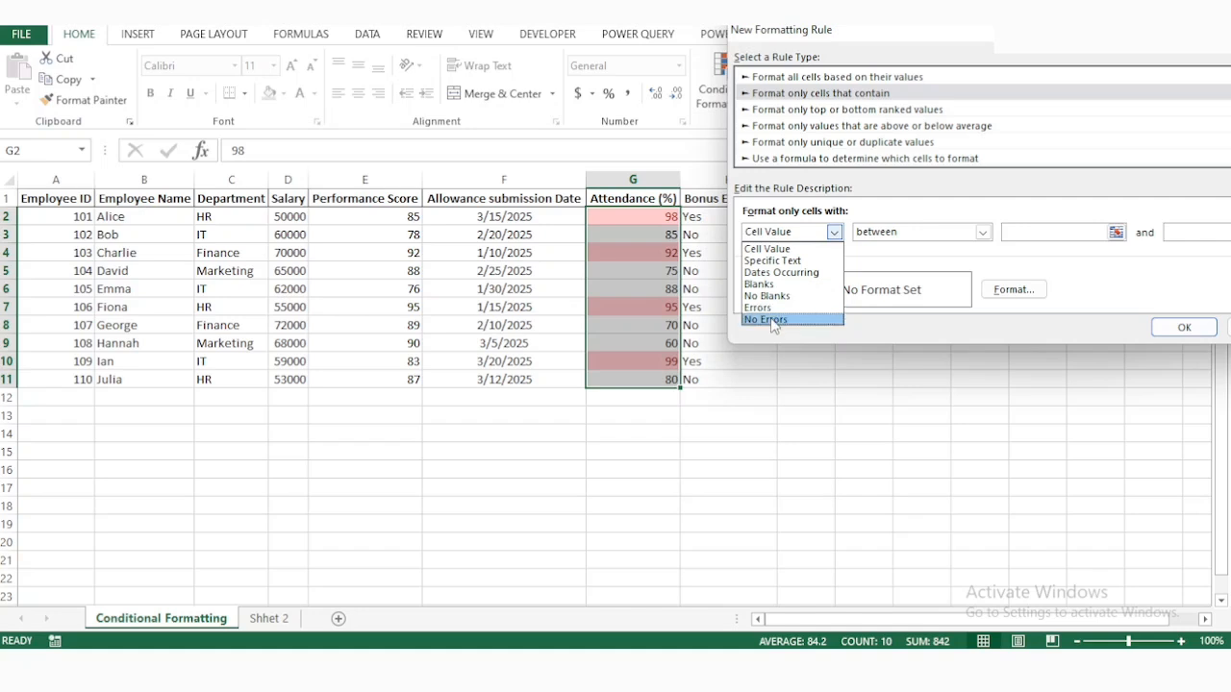
pyautogui.click(774, 114)
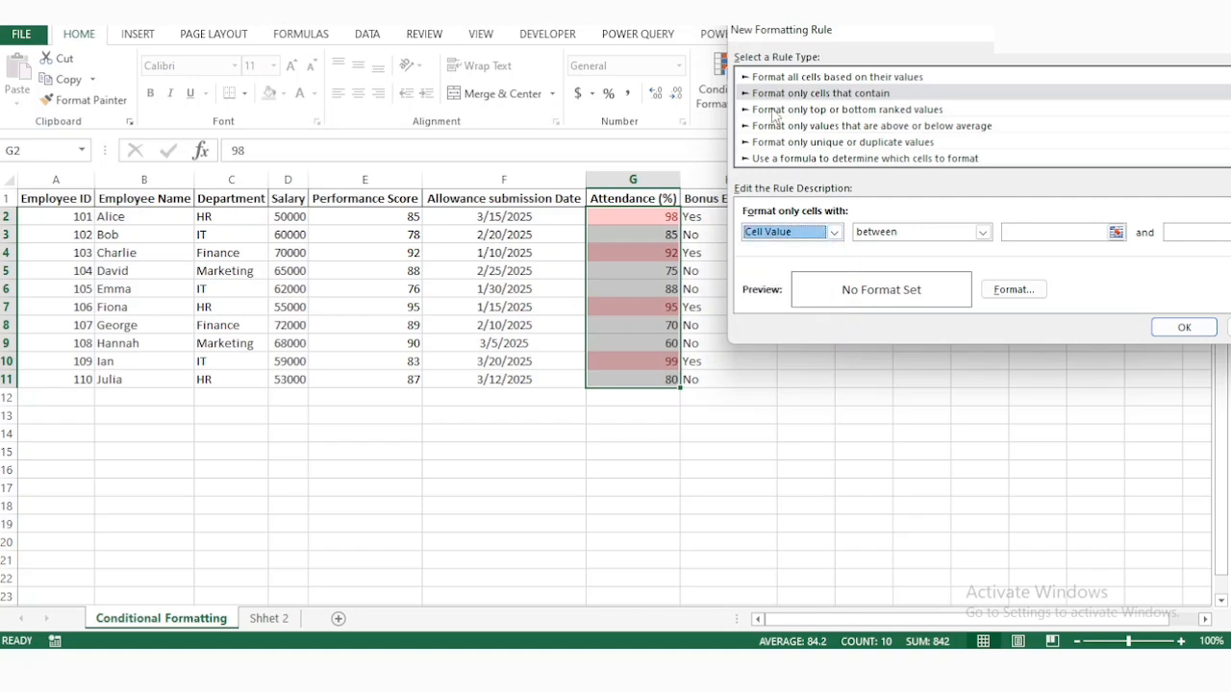
pyautogui.click(775, 110)
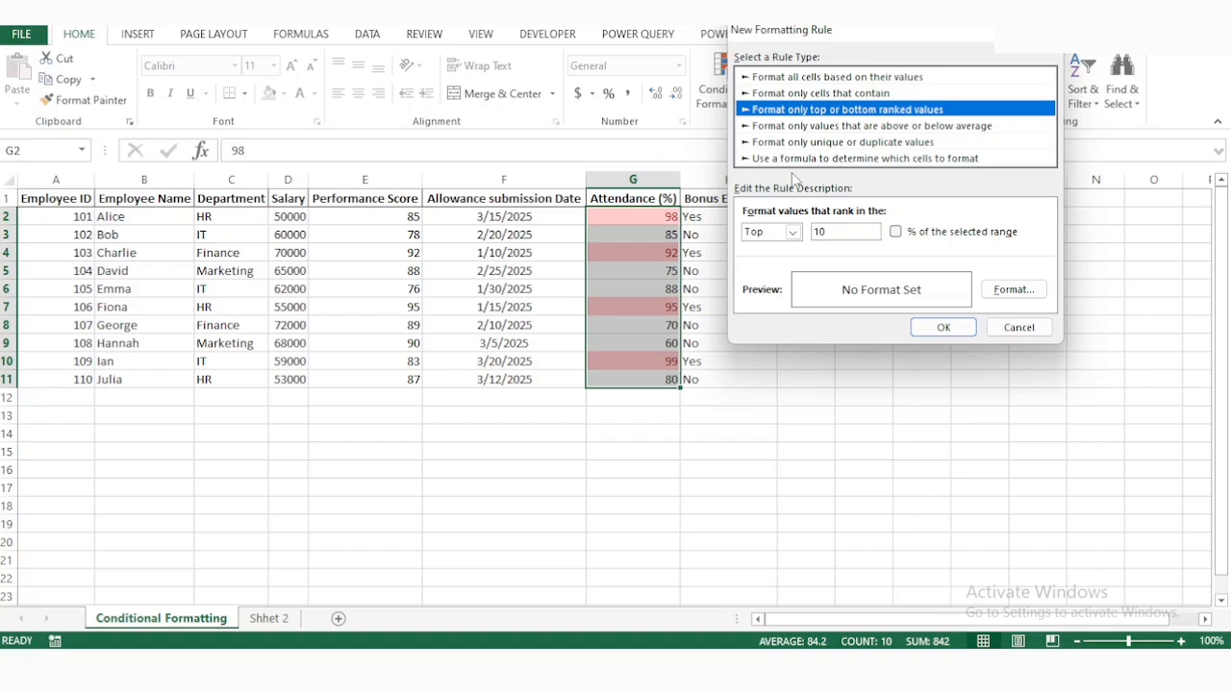
pyautogui.click(800, 94)
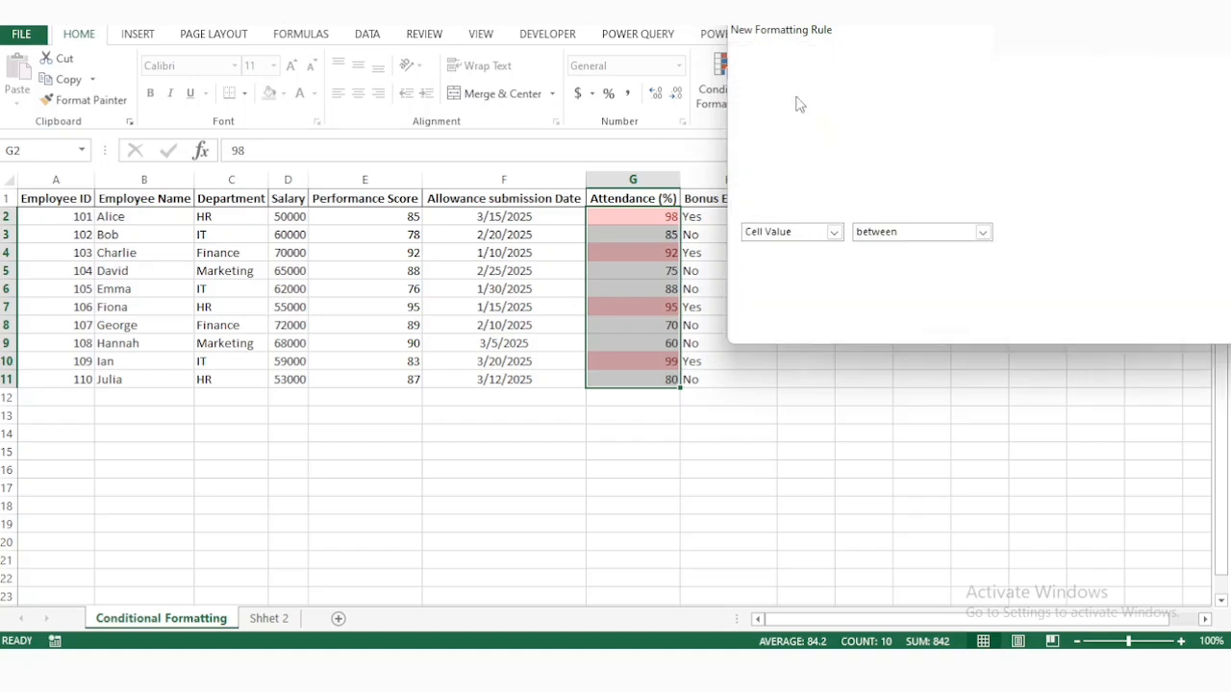
# Set the attendance rule's condition to Cell Value greater than 90.
pyautogui.click(834, 233)
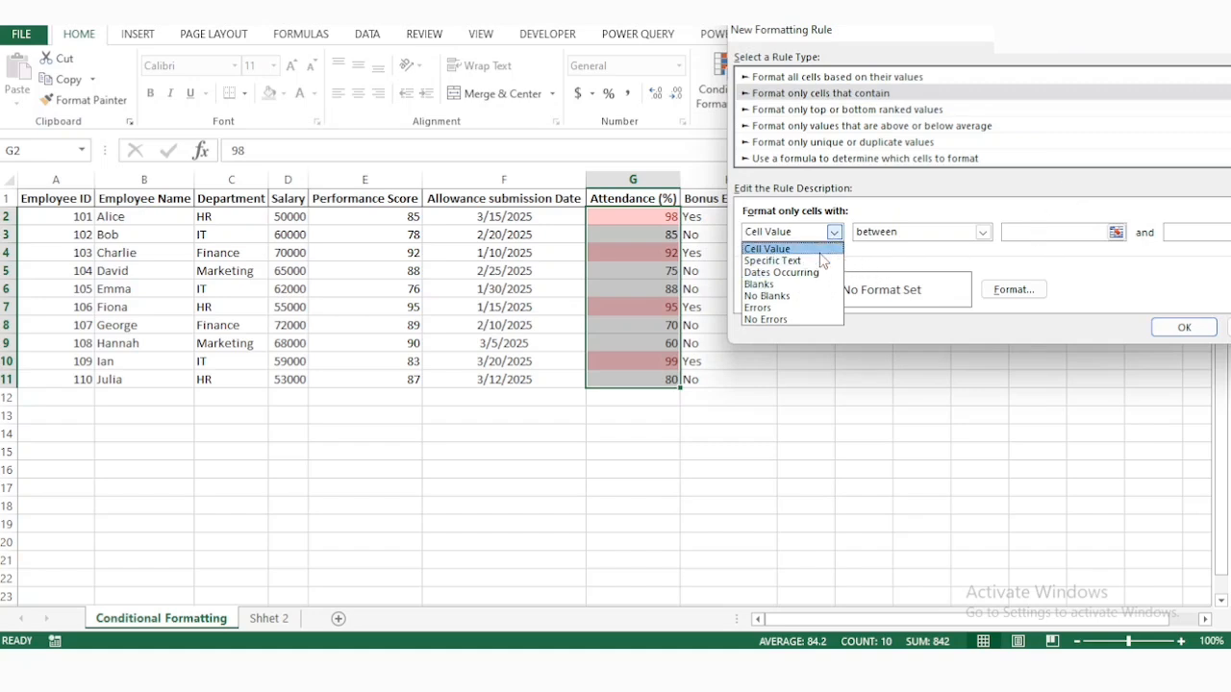
pyautogui.click(821, 251)
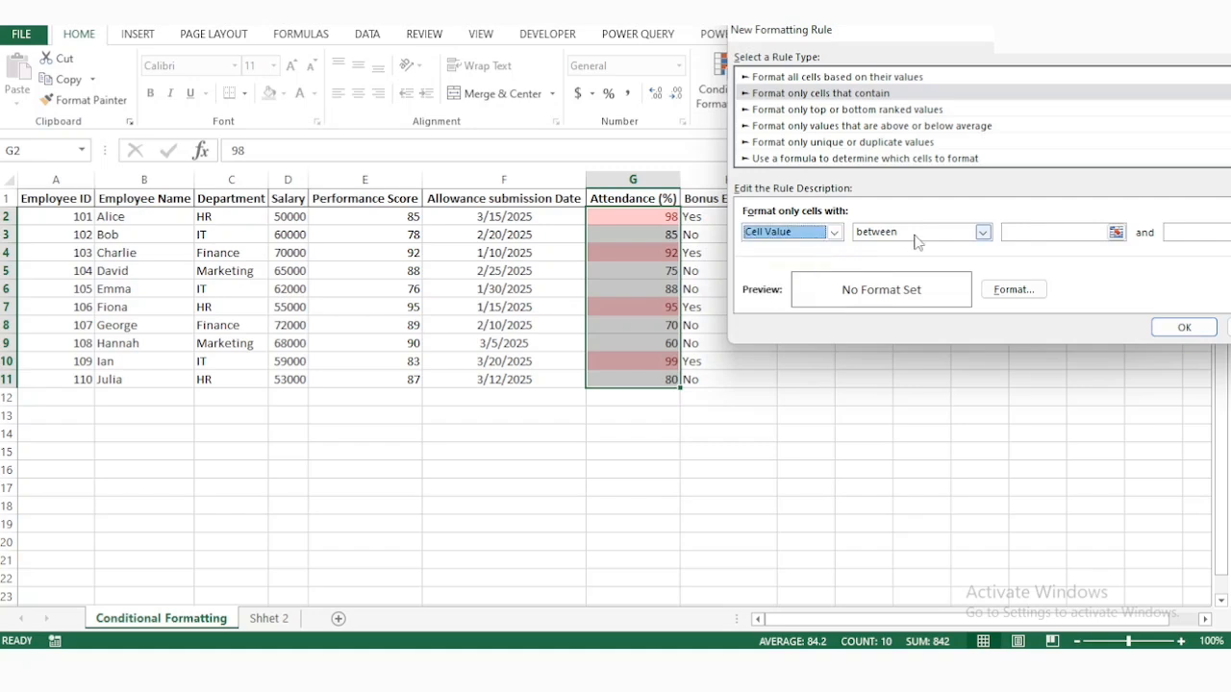
pyautogui.click(983, 233)
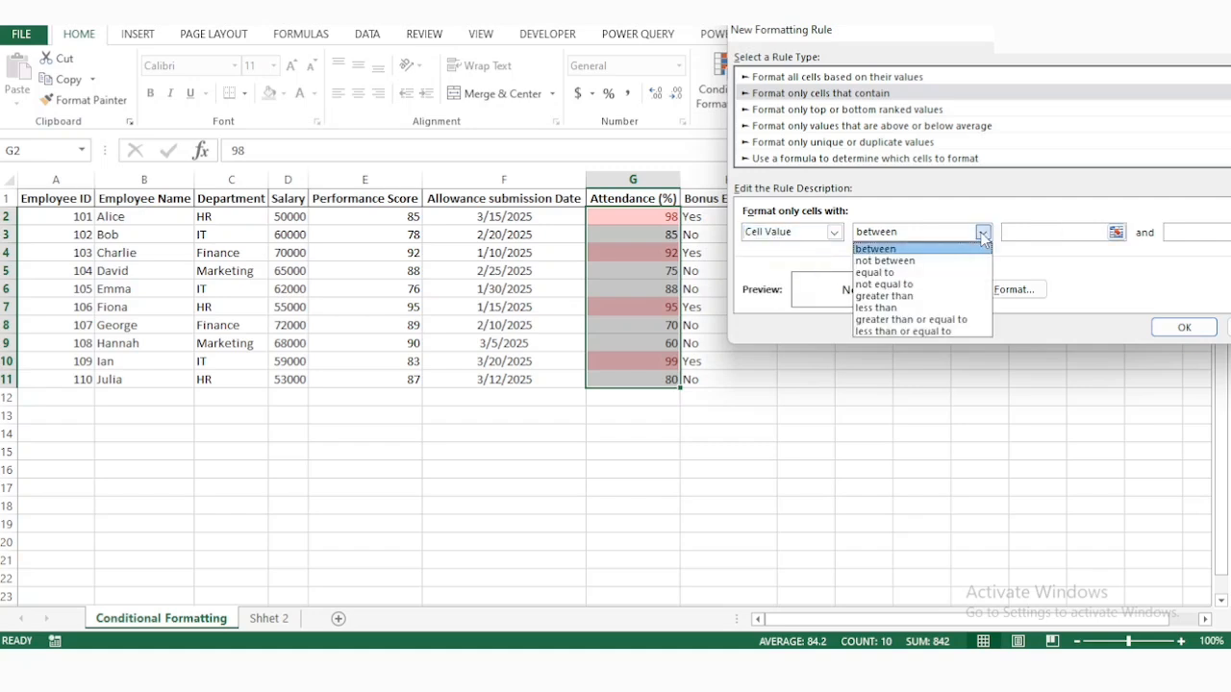
pyautogui.click(908, 296)
pyautogui.click(1037, 235)
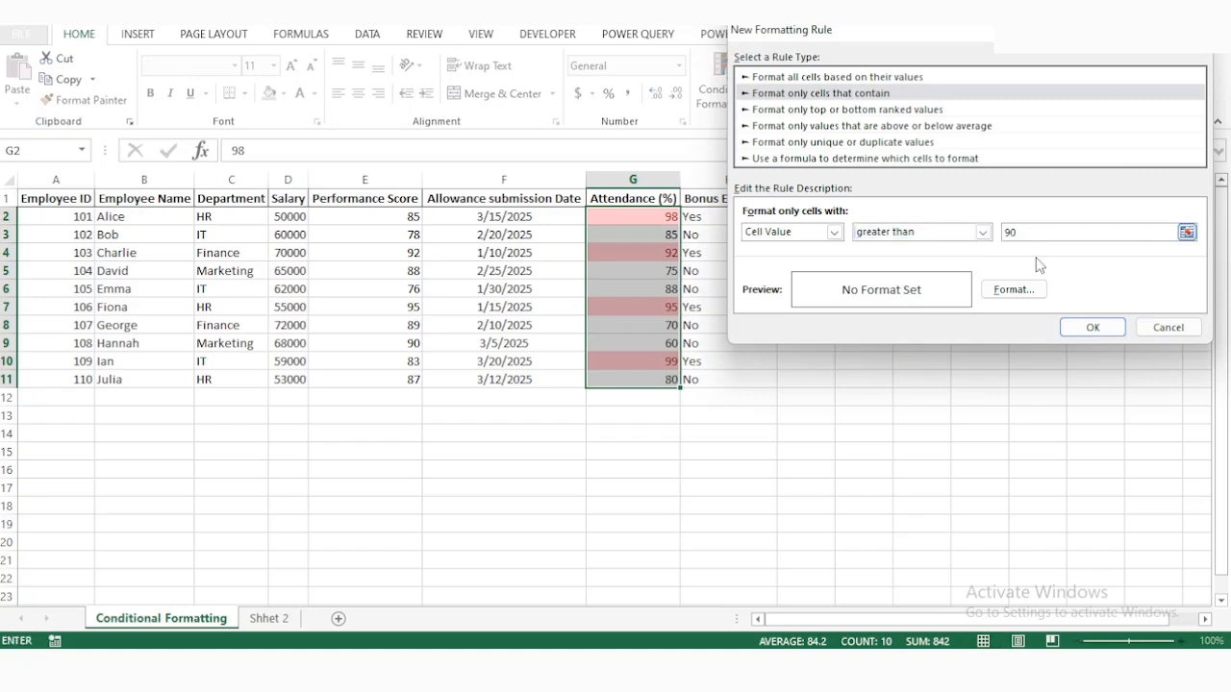
# Give the attendance rule's format a bold font style and an orange background fill.
pyautogui.click(1007, 295)
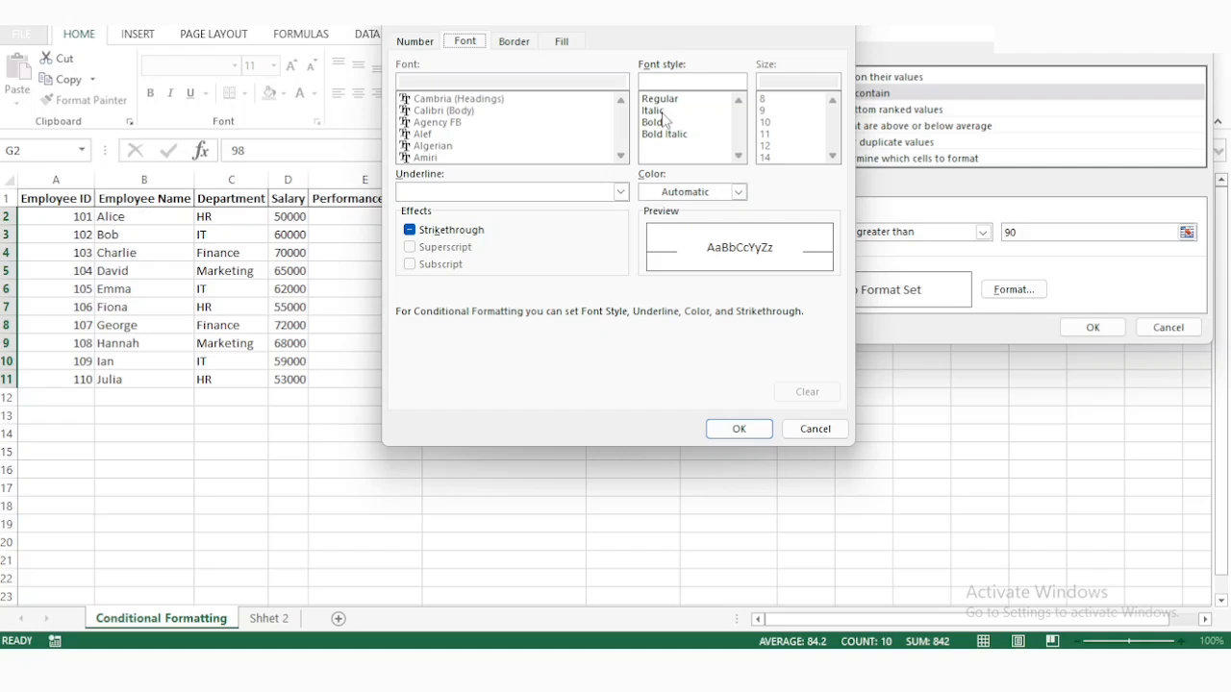
pyautogui.click(654, 123)
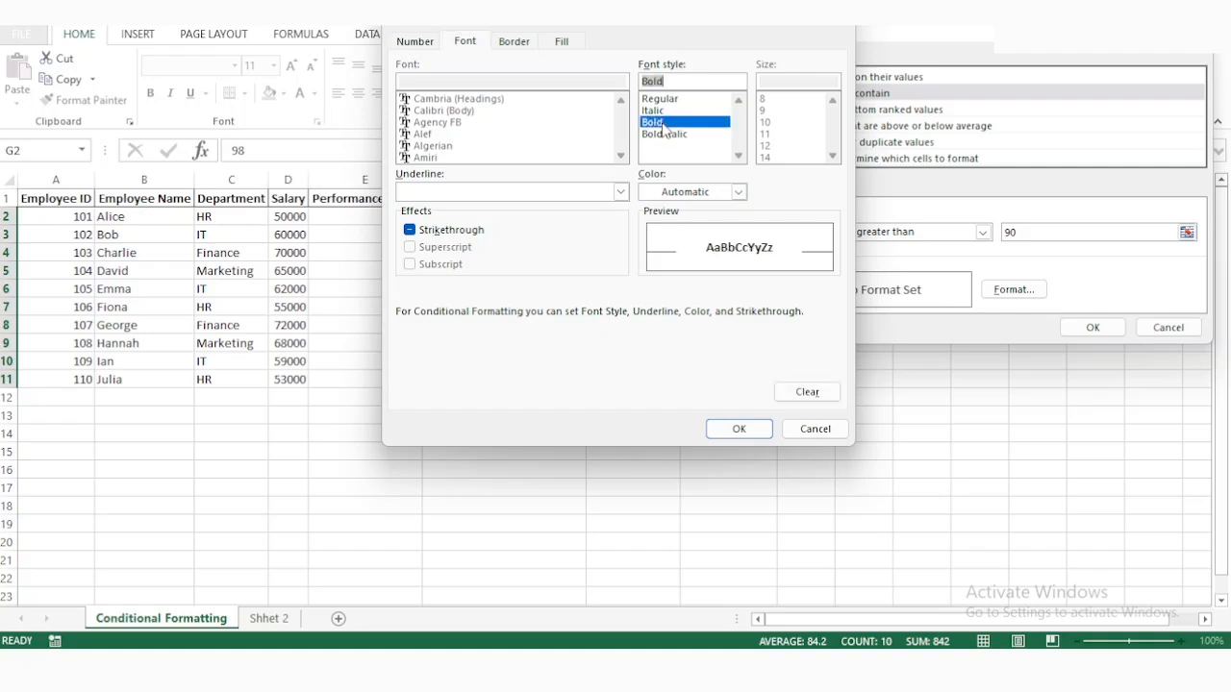
pyautogui.click(562, 44)
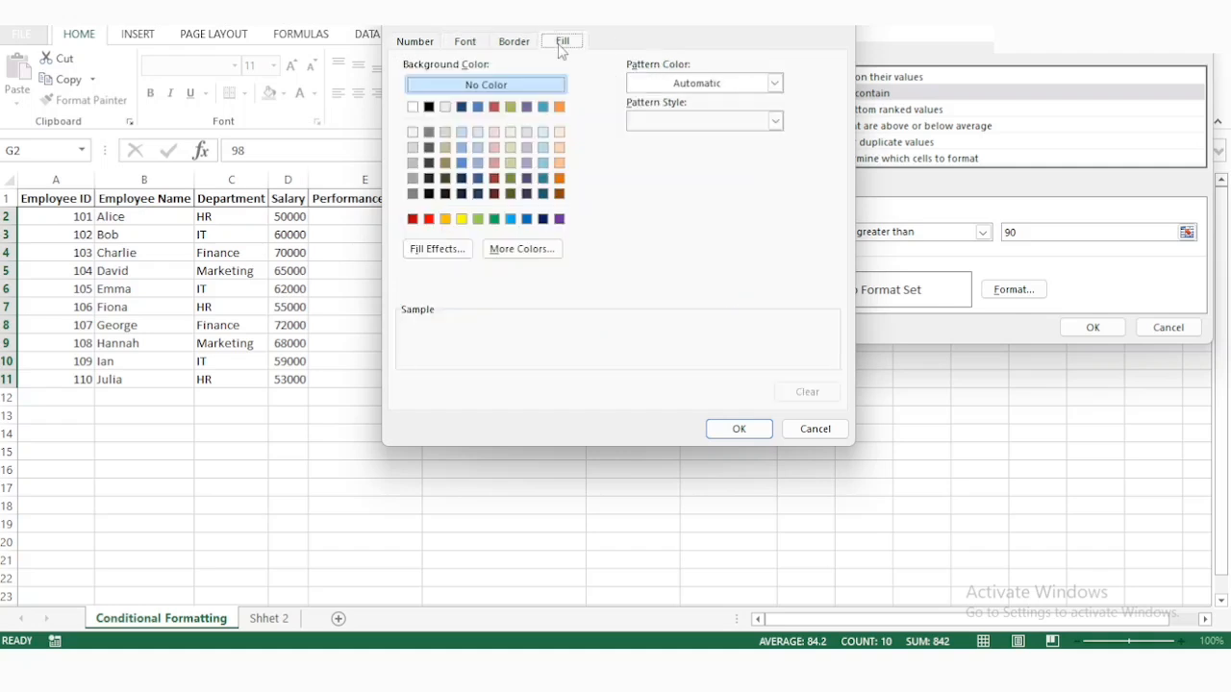
pyautogui.click(446, 219)
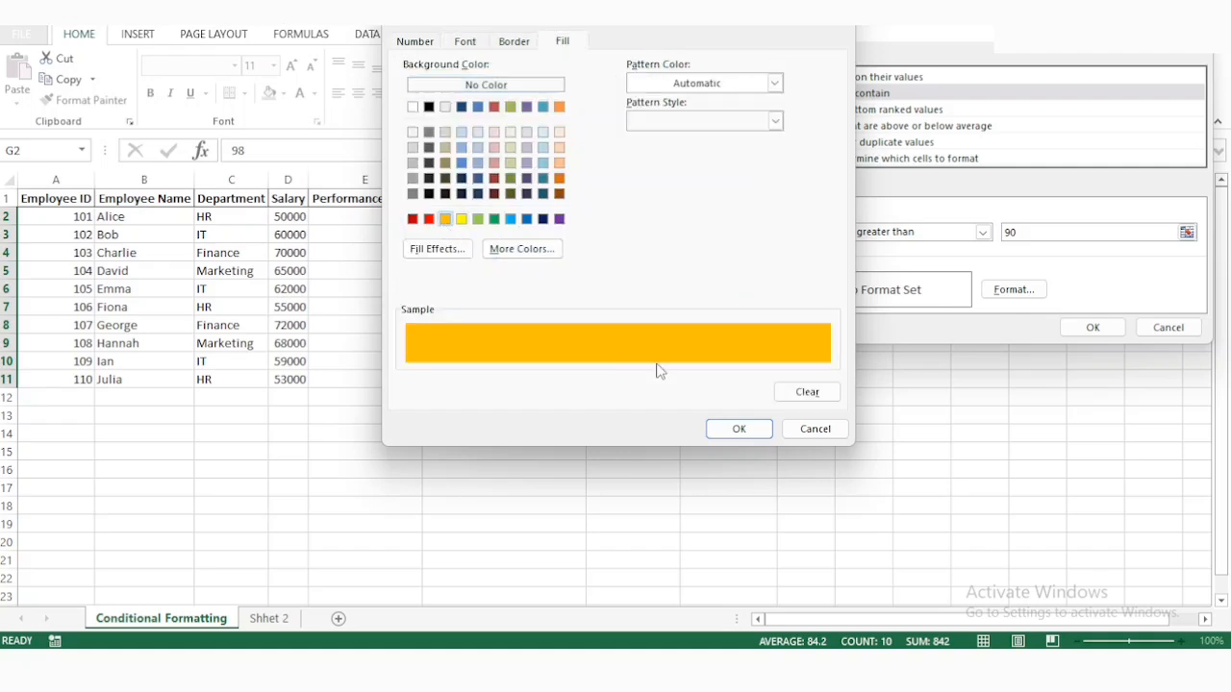
pyautogui.click(730, 435)
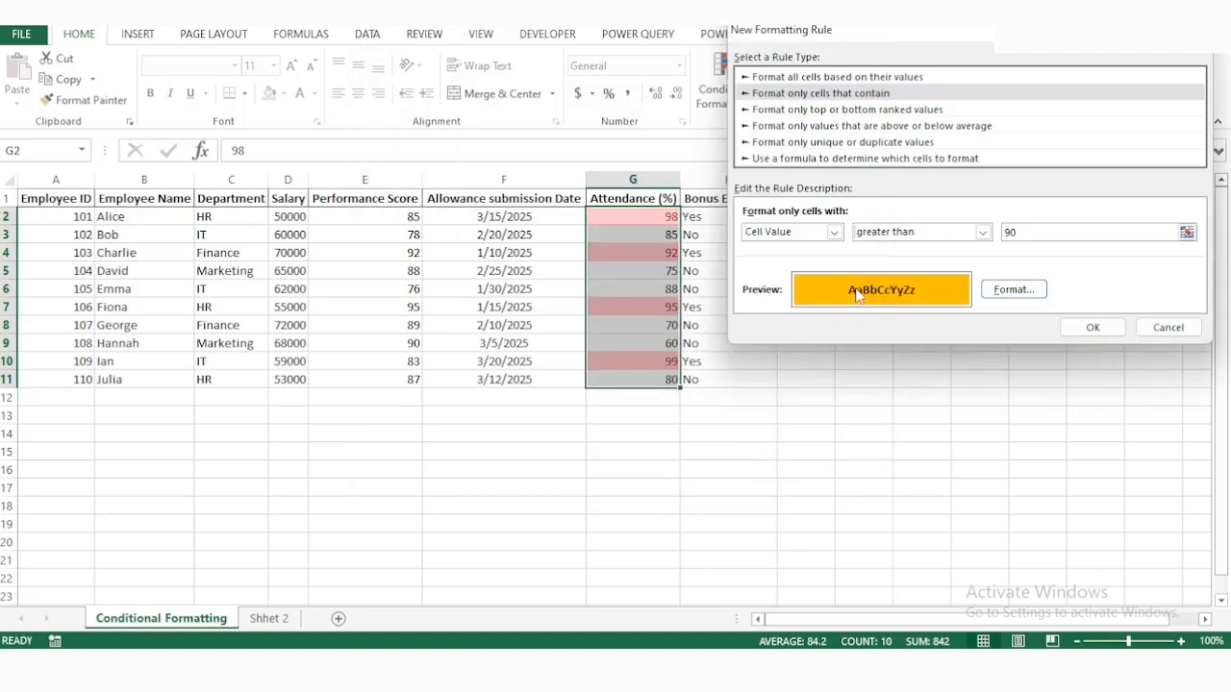
# Clear the strikethrough effect in the attendance rule's format and apply the rule to the cells.
pyautogui.click(1000, 290)
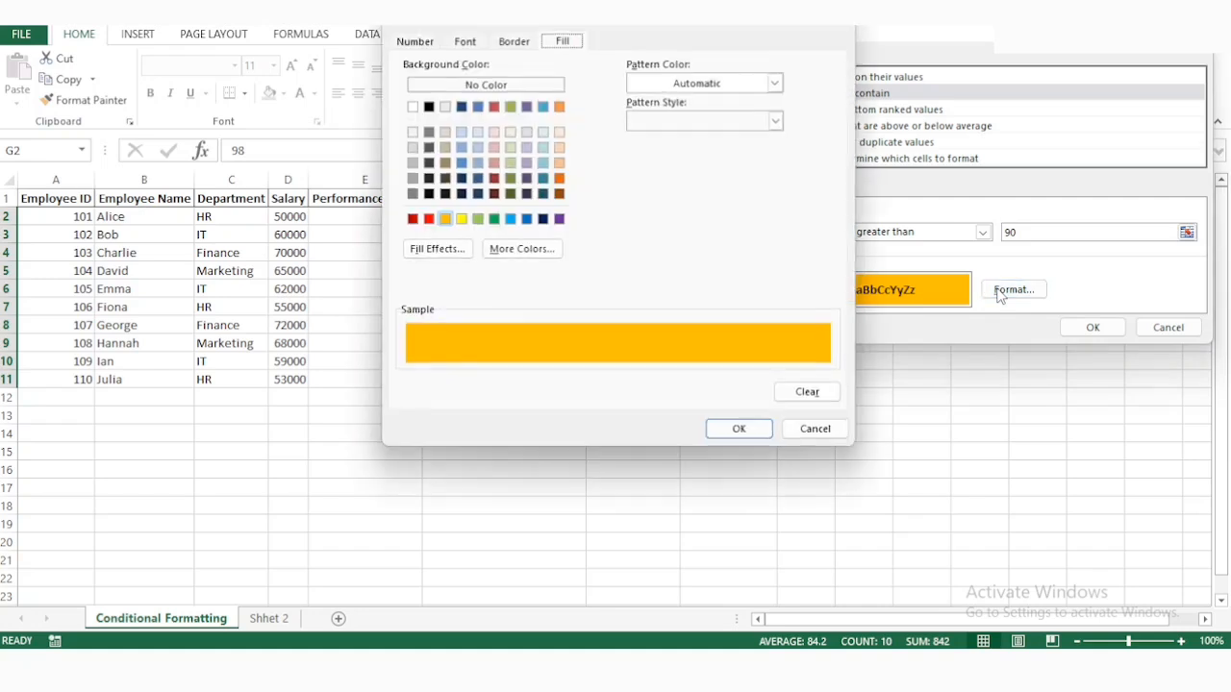
pyautogui.click(416, 40)
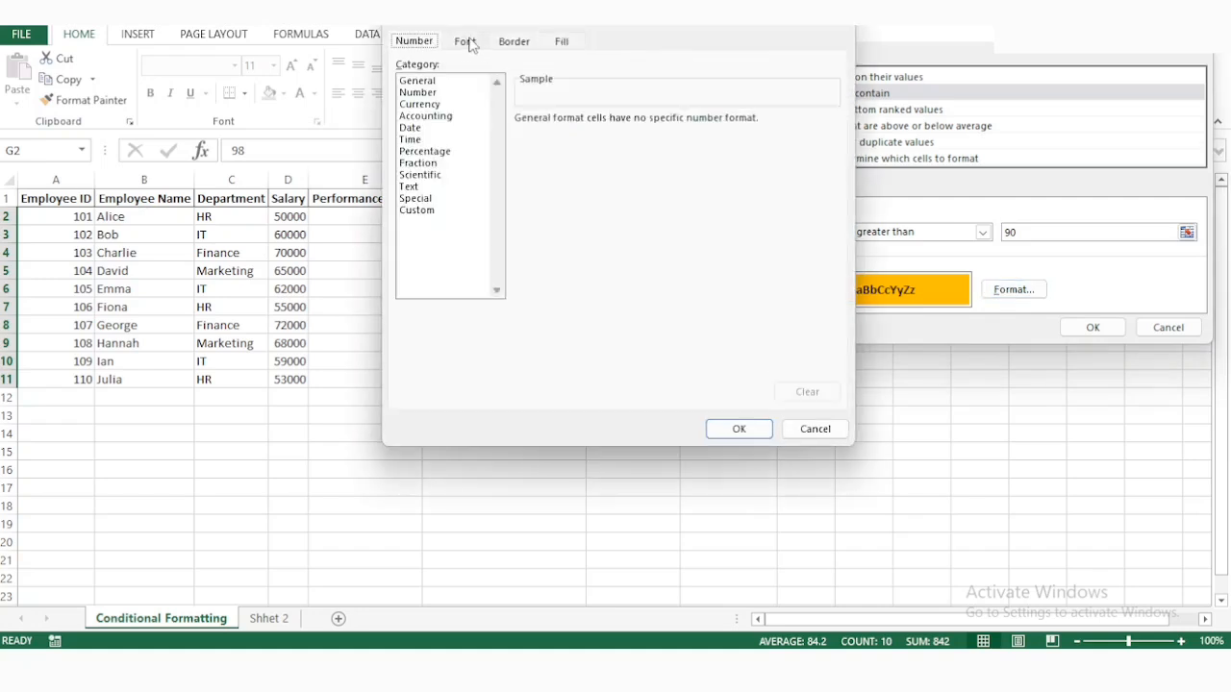
pyautogui.click(467, 44)
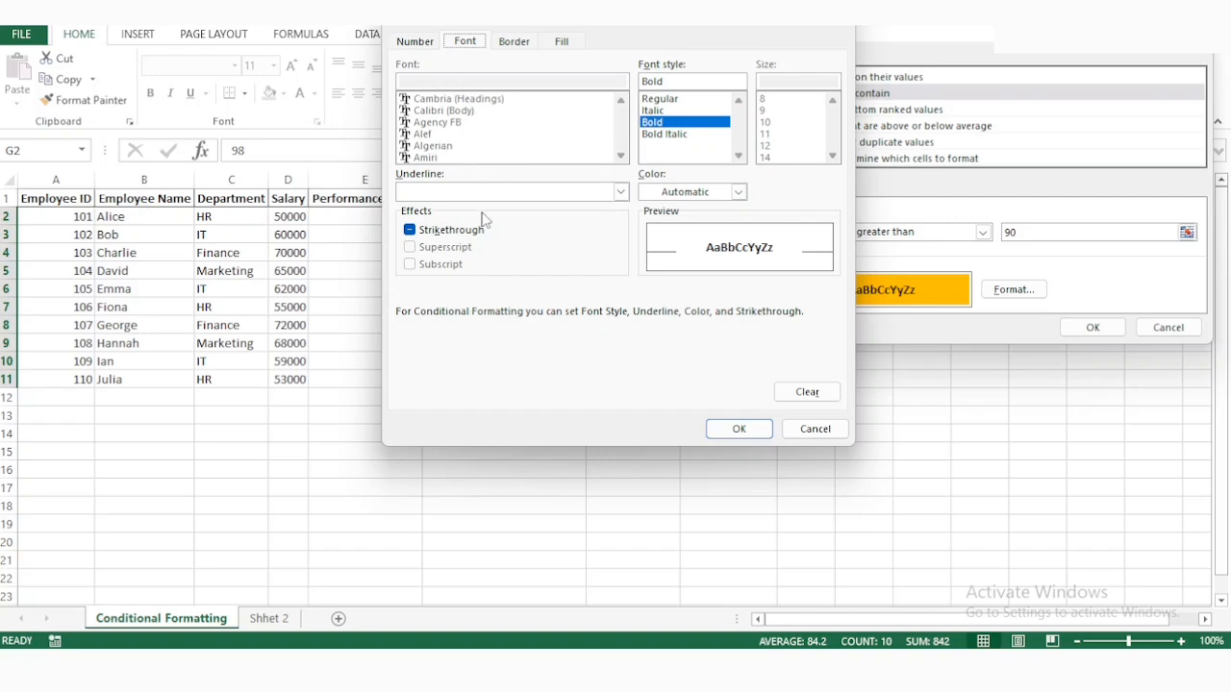
pyautogui.click(410, 233)
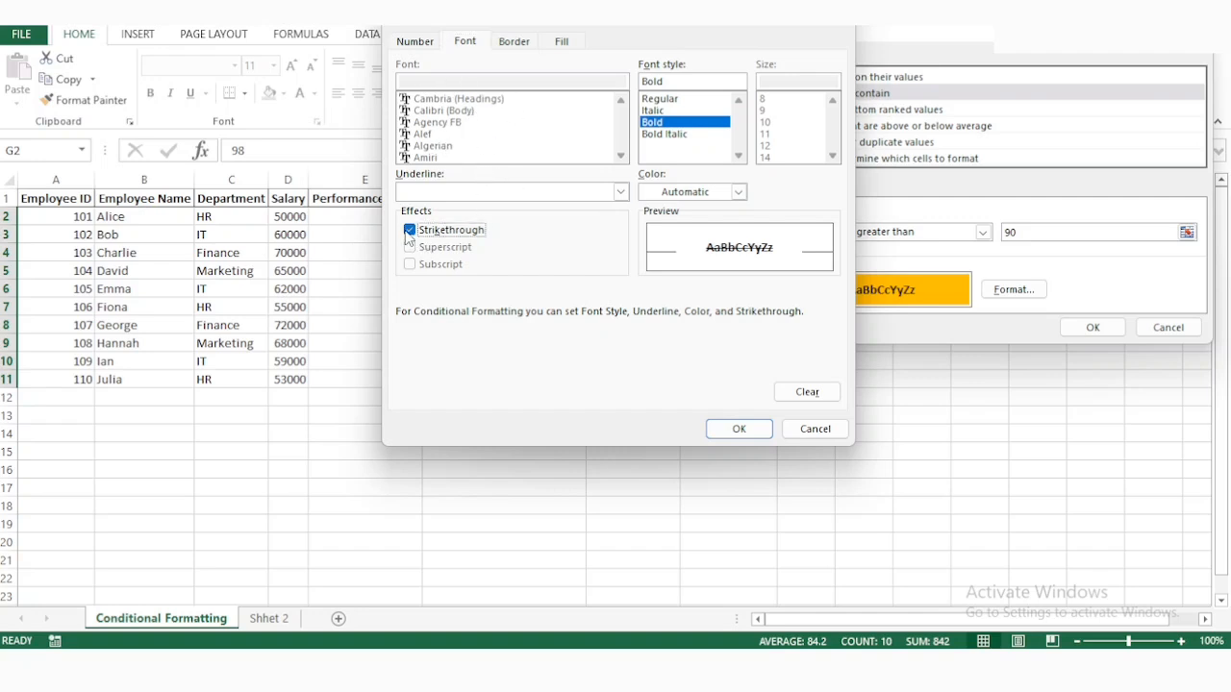
pyautogui.click(410, 232)
pyautogui.click(738, 428)
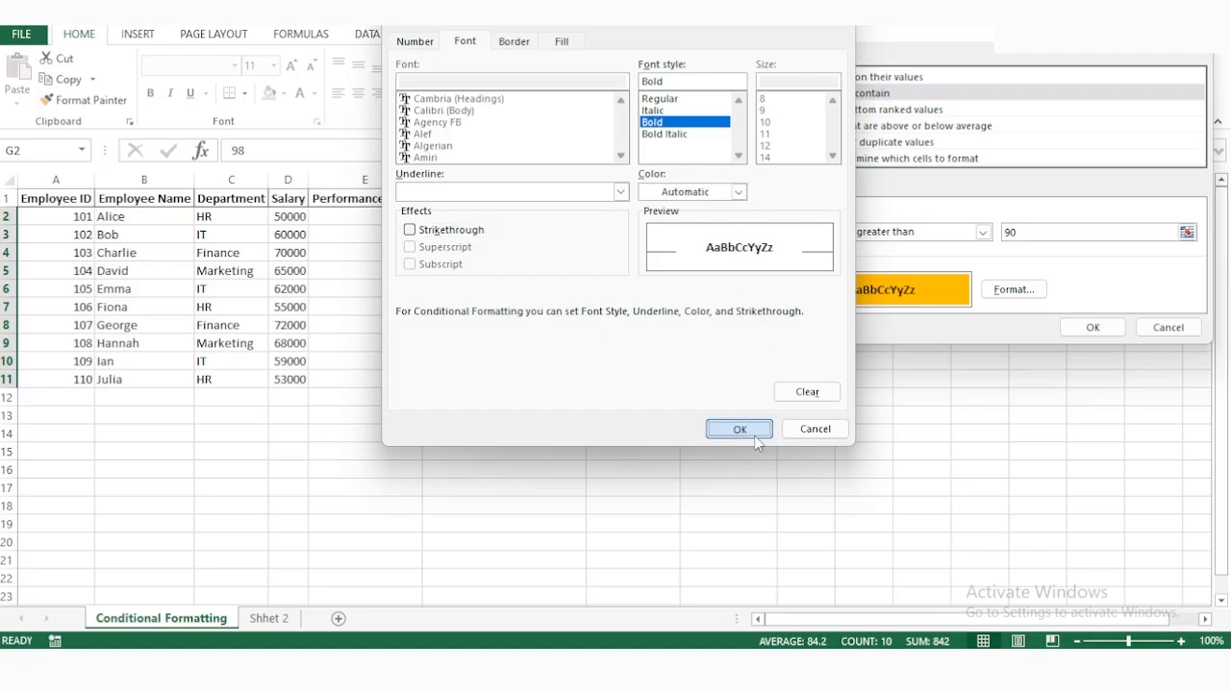
pyautogui.click(1088, 329)
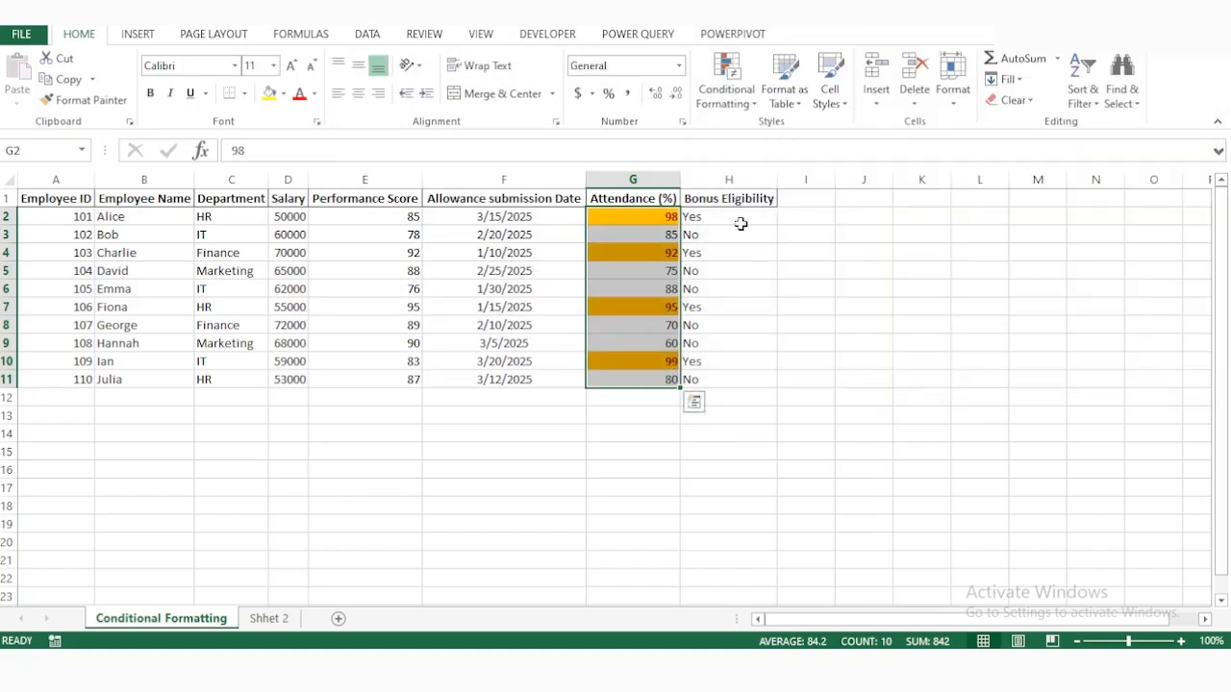
pyautogui.click(823, 286)
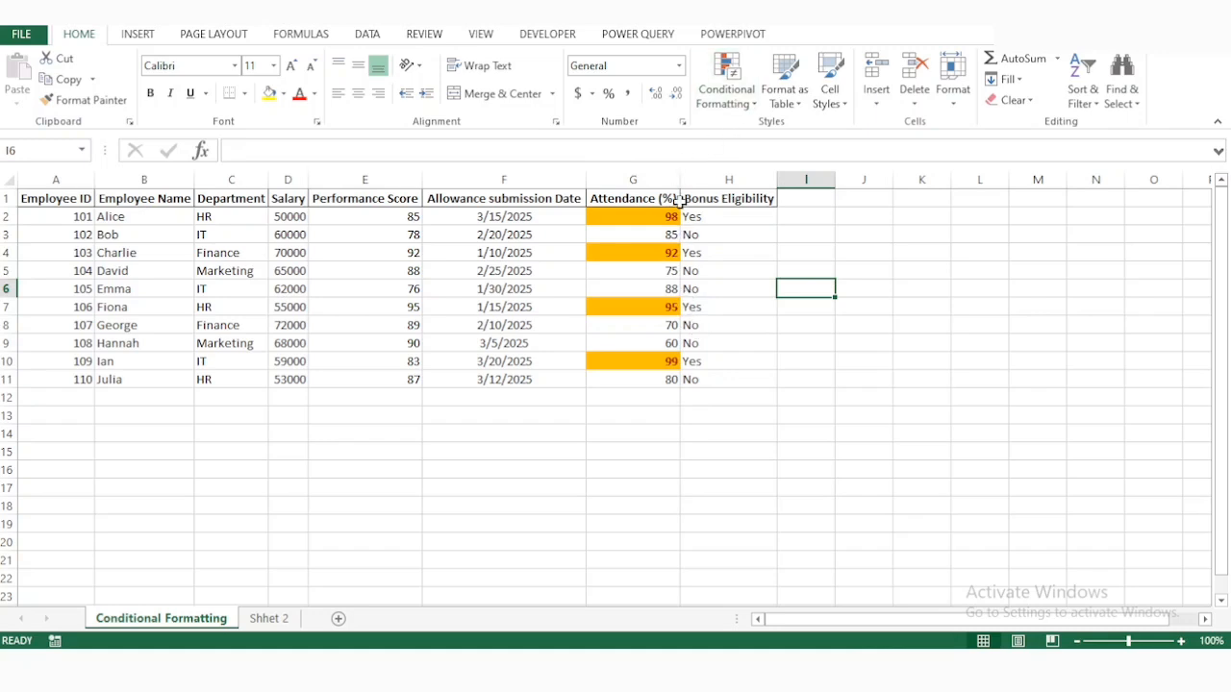
# Start a new conditional formatting rule for the allowance submission dates in F2:F11 using the type "Format only cells that contain".
pyautogui.moveTo(515, 212); pyautogui.dragTo(524, 381)
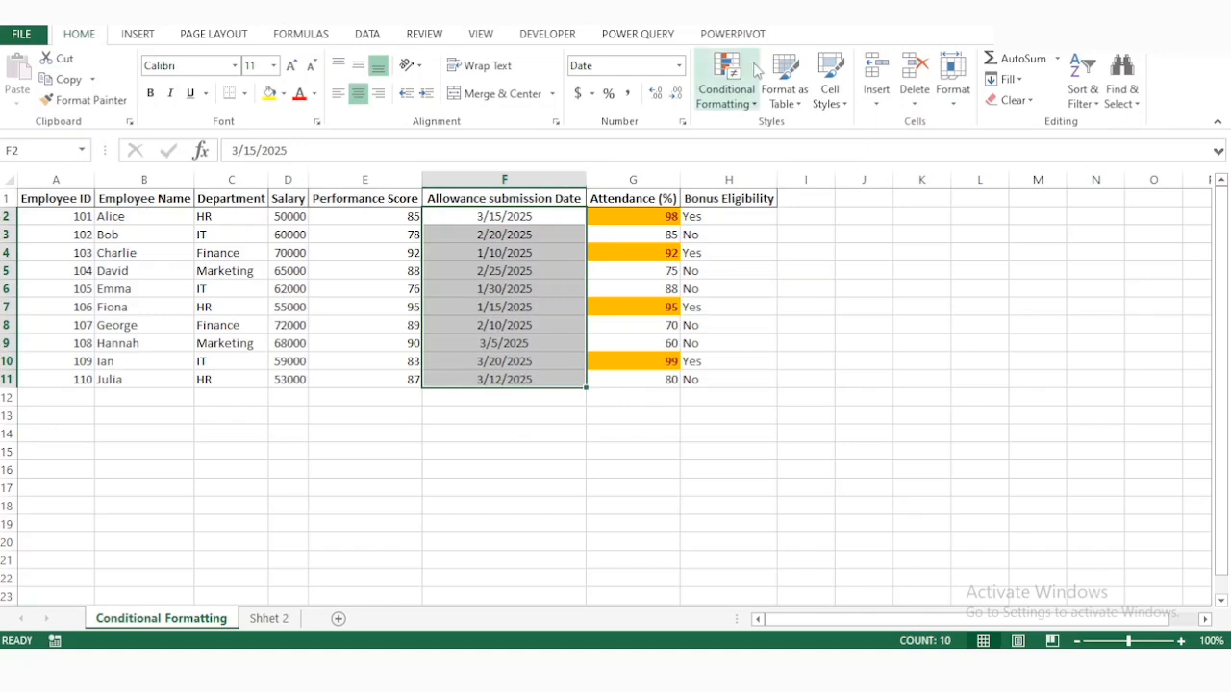
pyautogui.click(755, 99)
pyautogui.moveTo(781, 129)
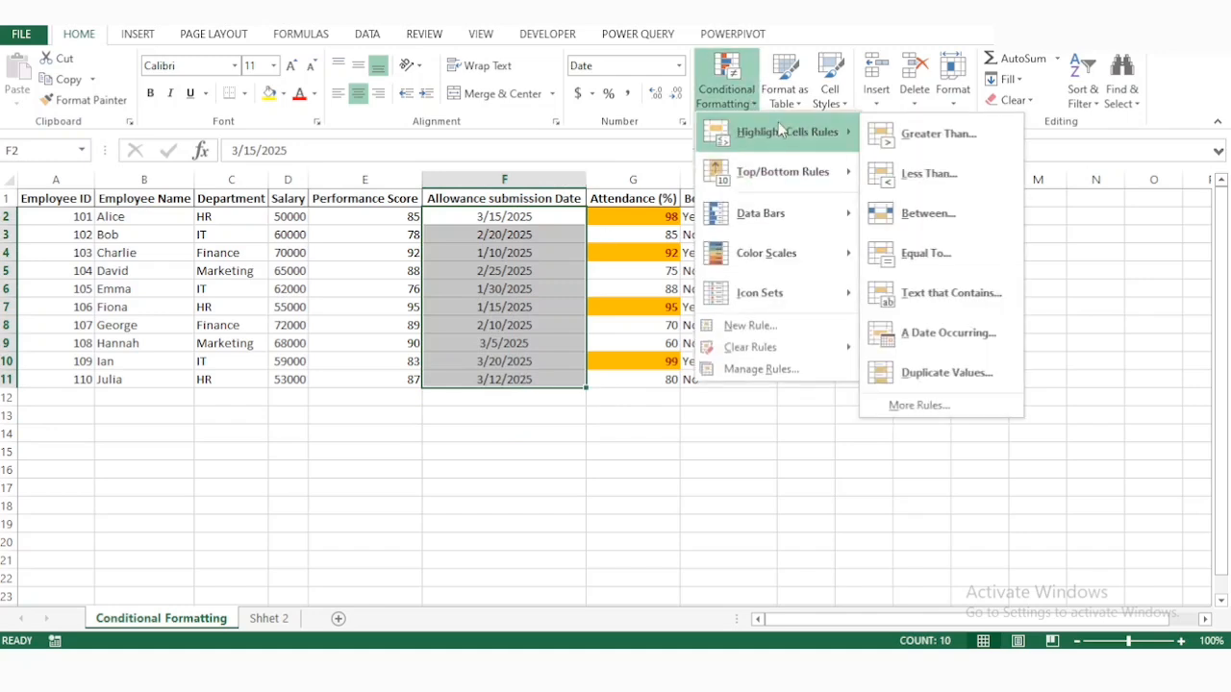
pyautogui.click(751, 326)
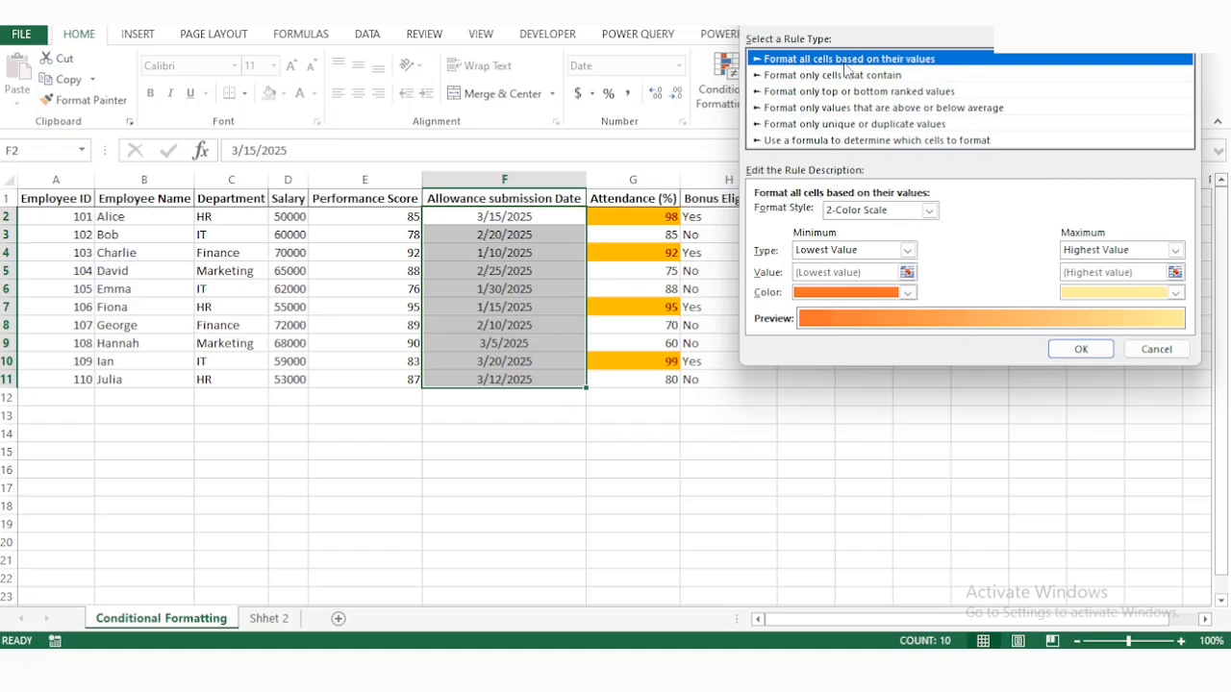
pyautogui.click(846, 74)
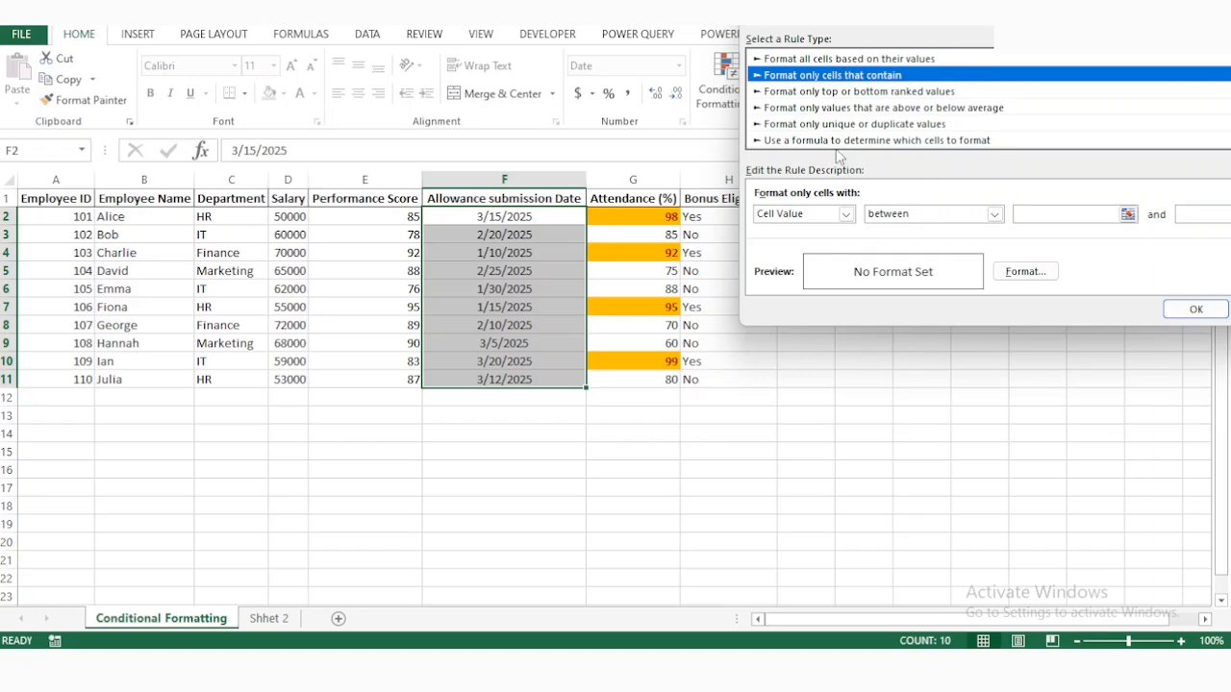
# Set the submission date rule's condition to Dates Occurring "This month".
pyautogui.click(846, 214)
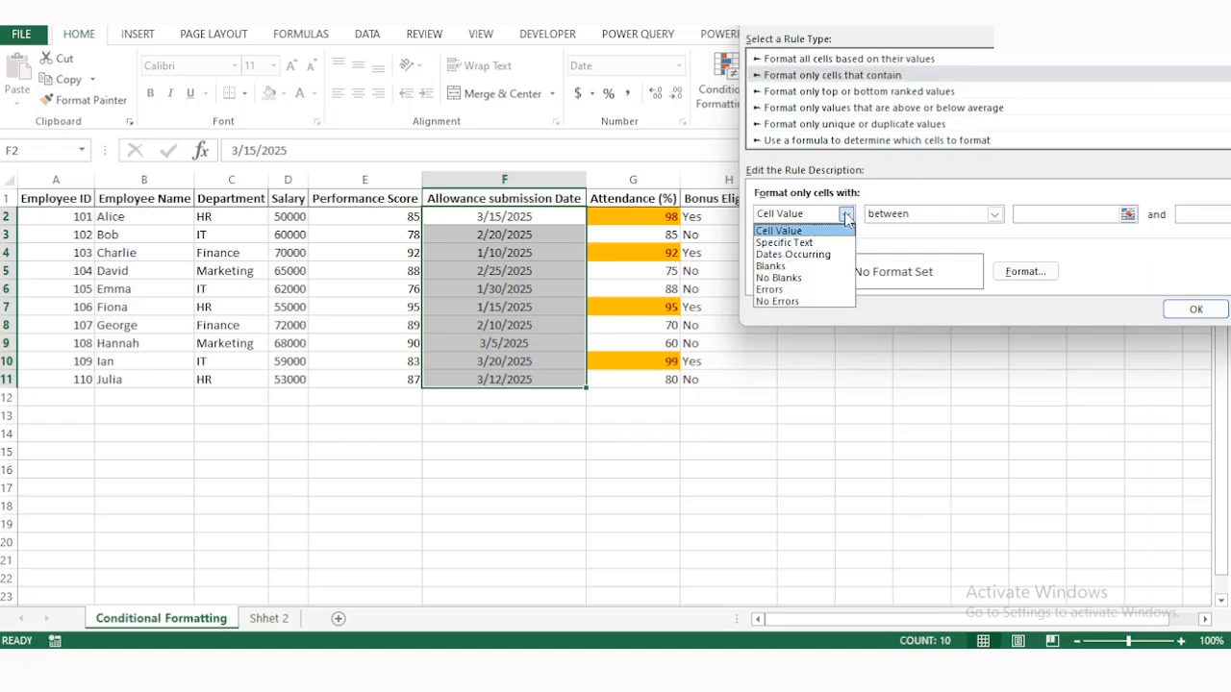
pyautogui.click(810, 254)
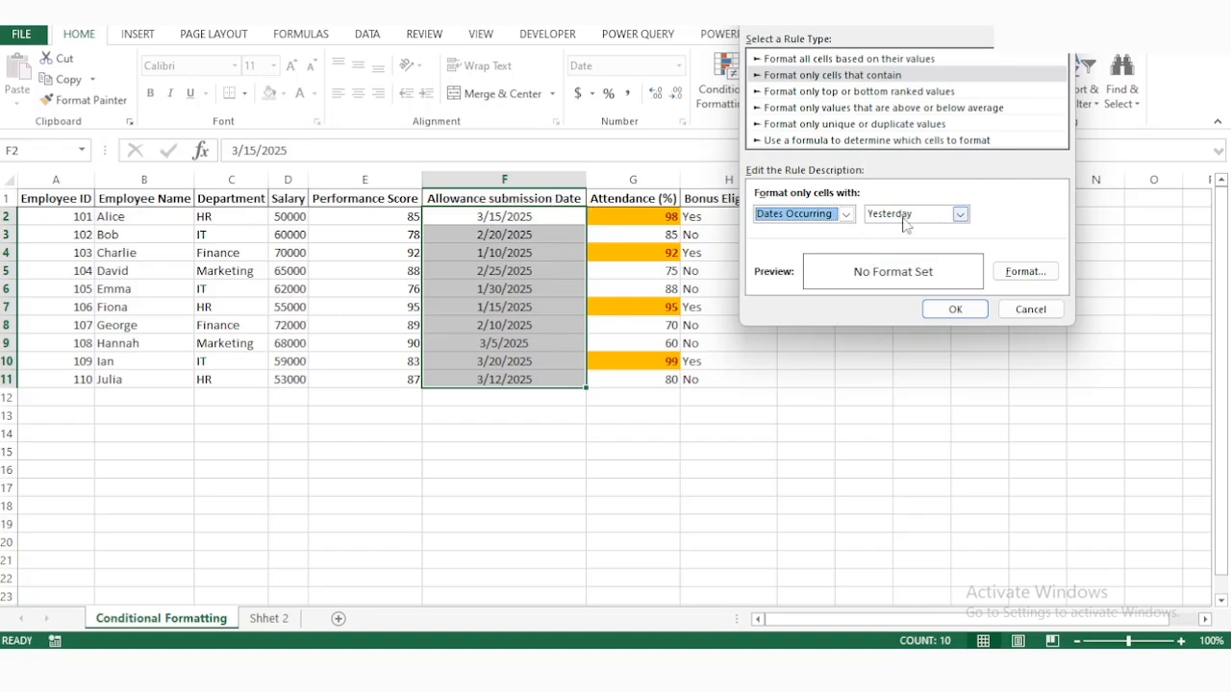
pyautogui.click(959, 214)
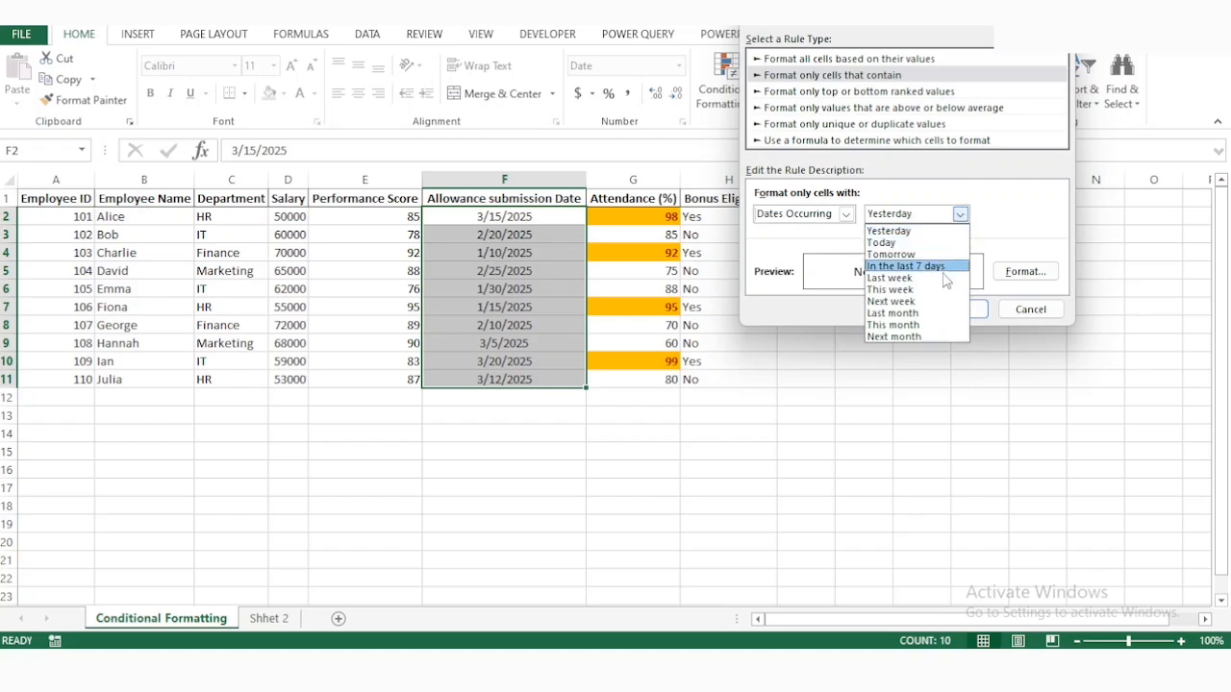
pyautogui.click(917, 327)
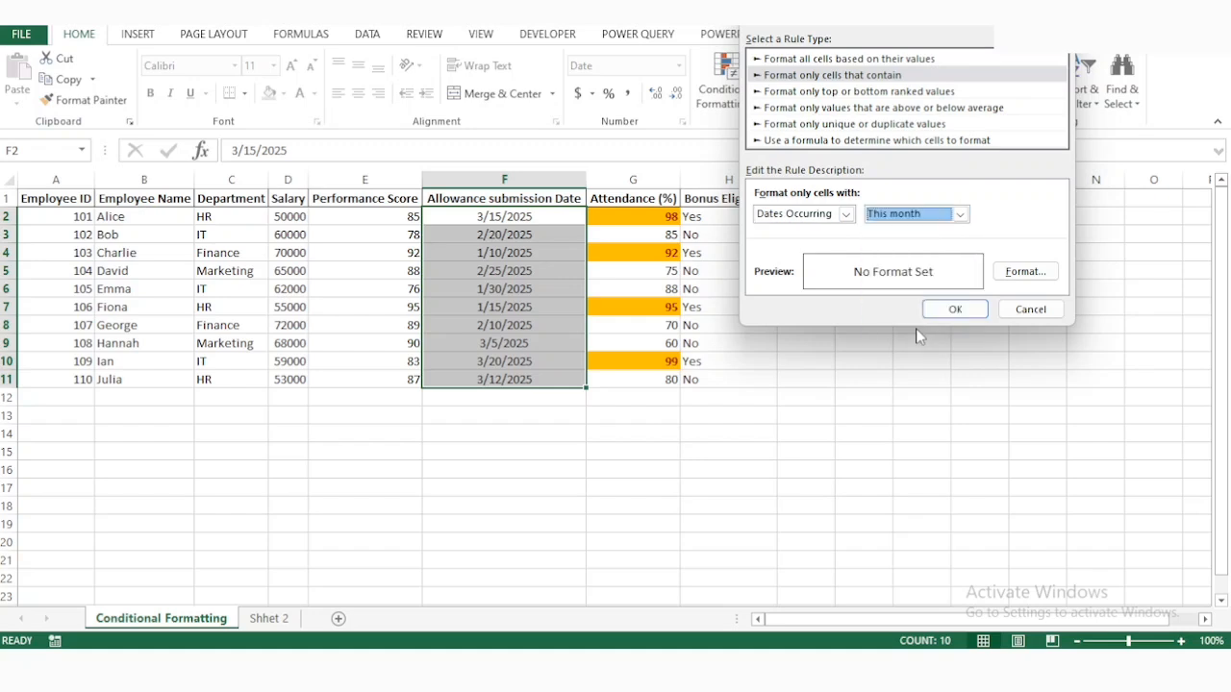
# Give the submission date rule a bold font style and an orange background fill, and apply it to the cells.
pyautogui.click(1025, 271)
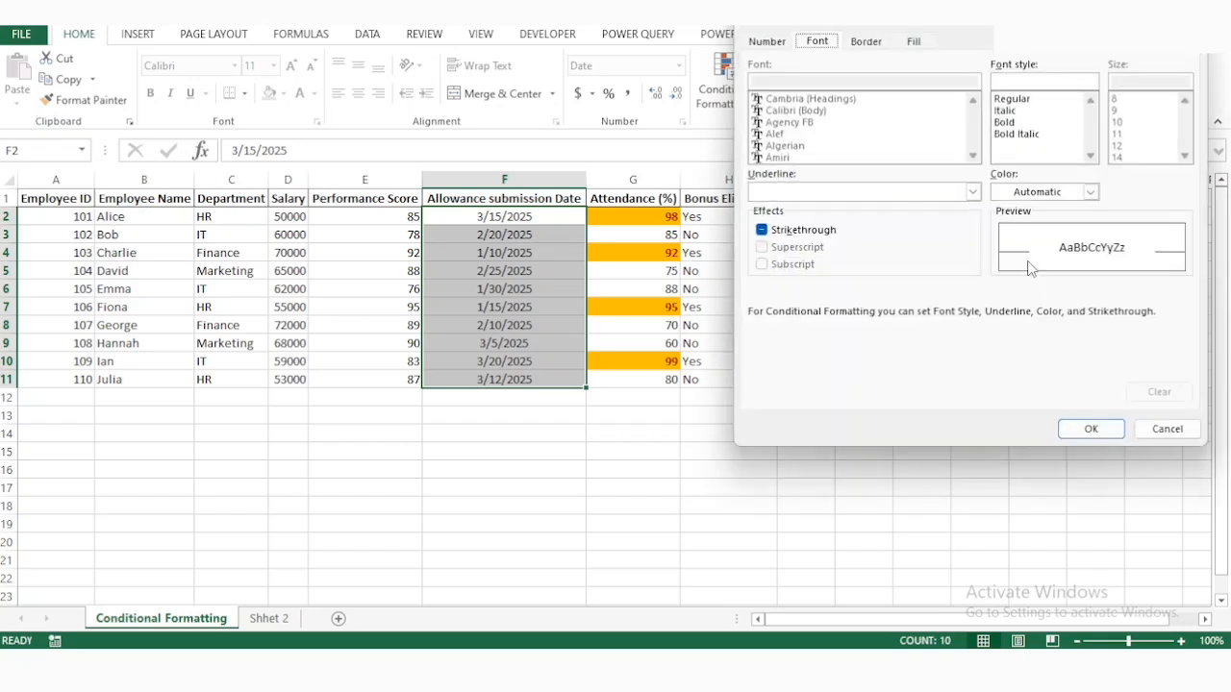
pyautogui.click(1009, 123)
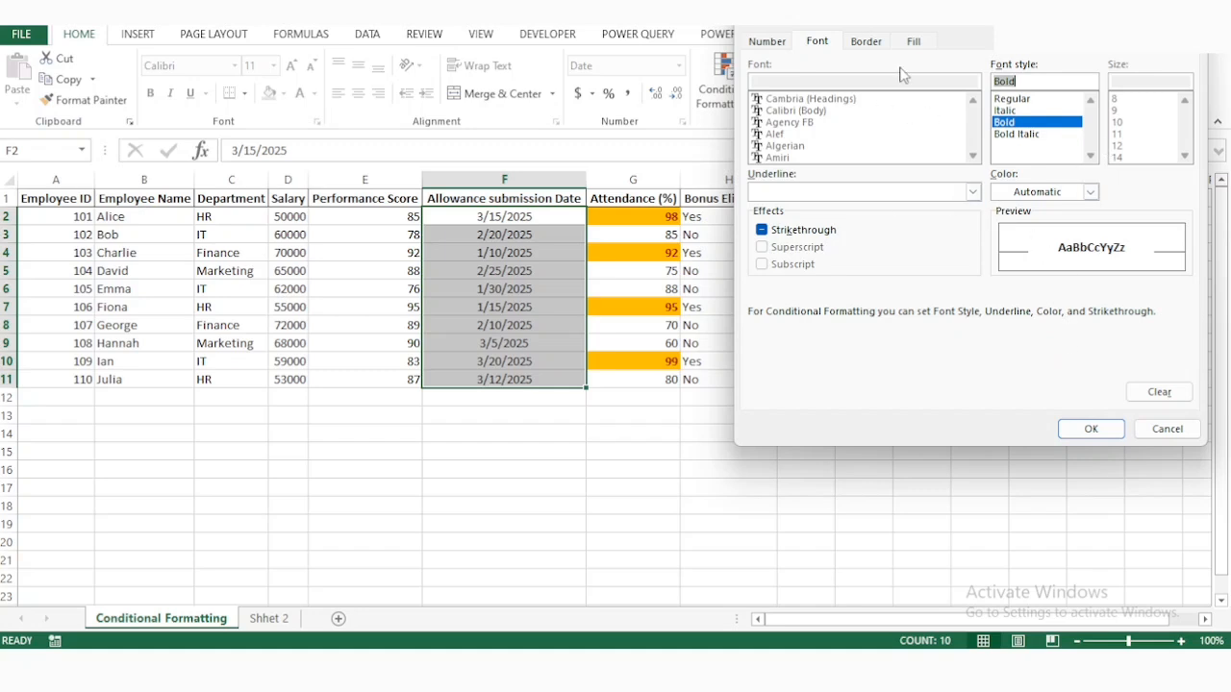
pyautogui.click(914, 42)
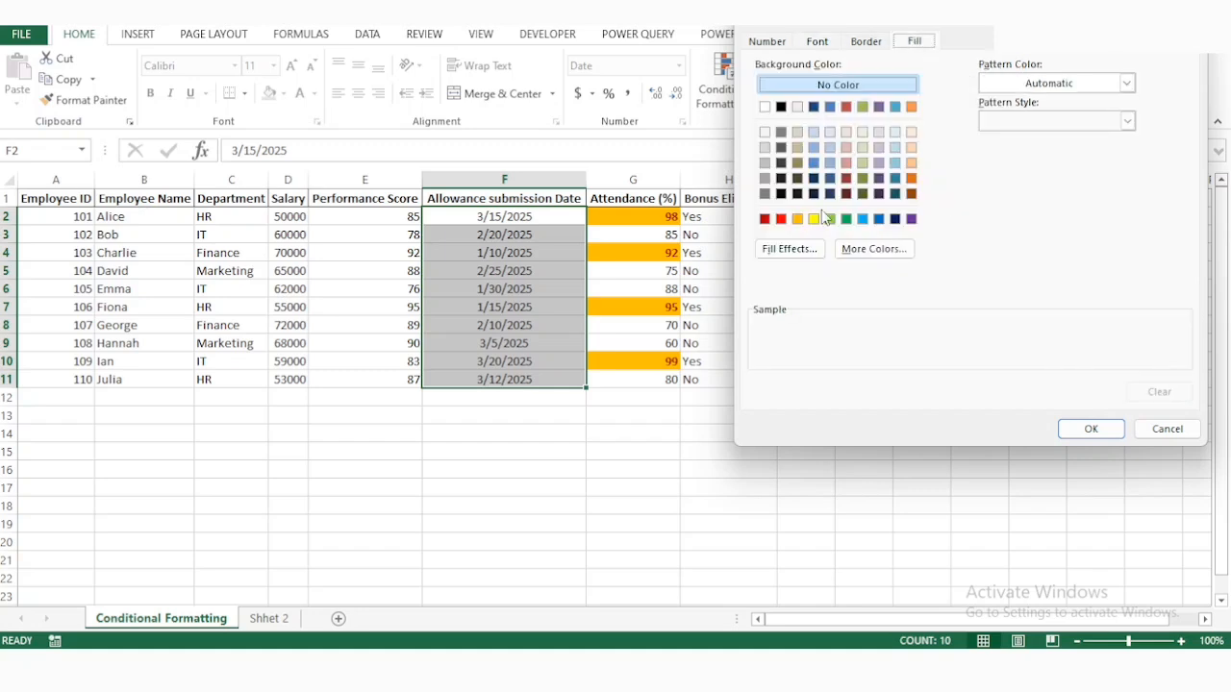
pyautogui.click(797, 220)
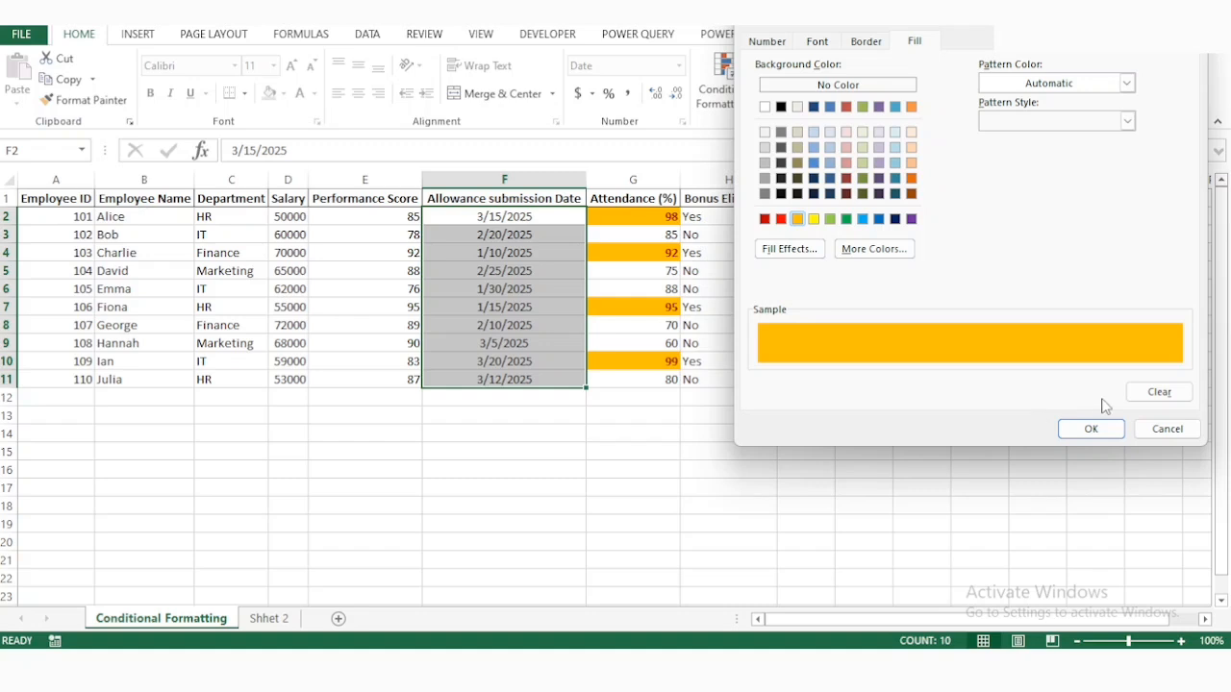
pyautogui.click(1097, 431)
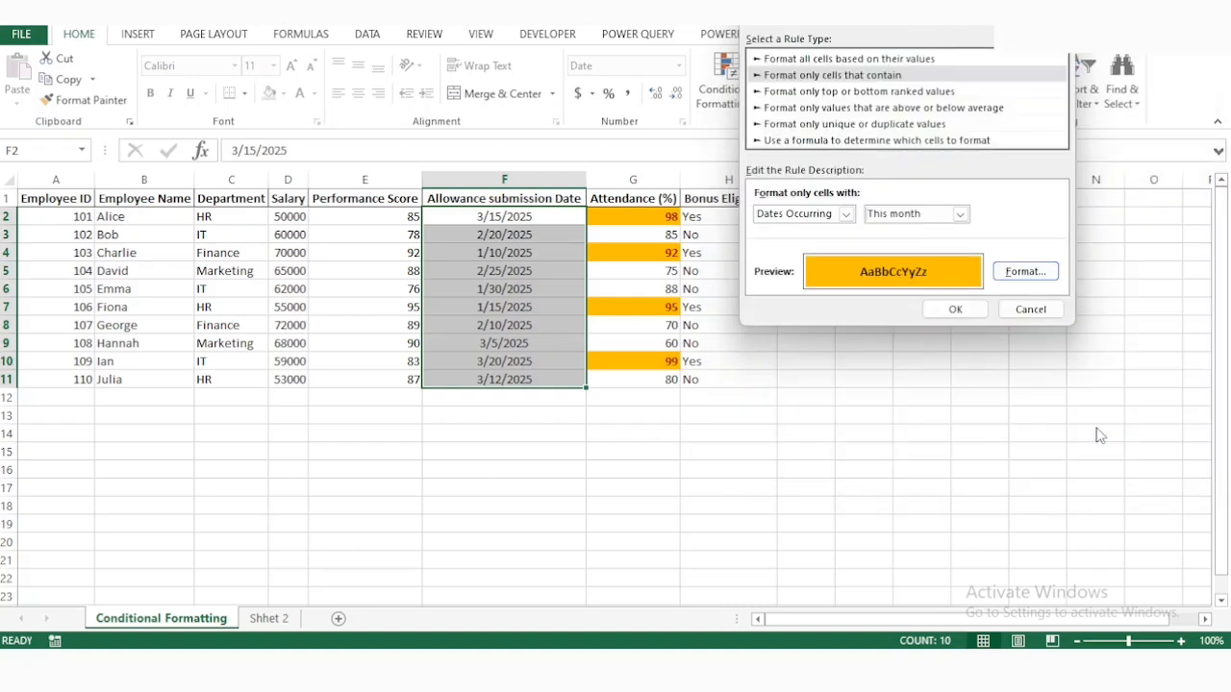
pyautogui.click(961, 304)
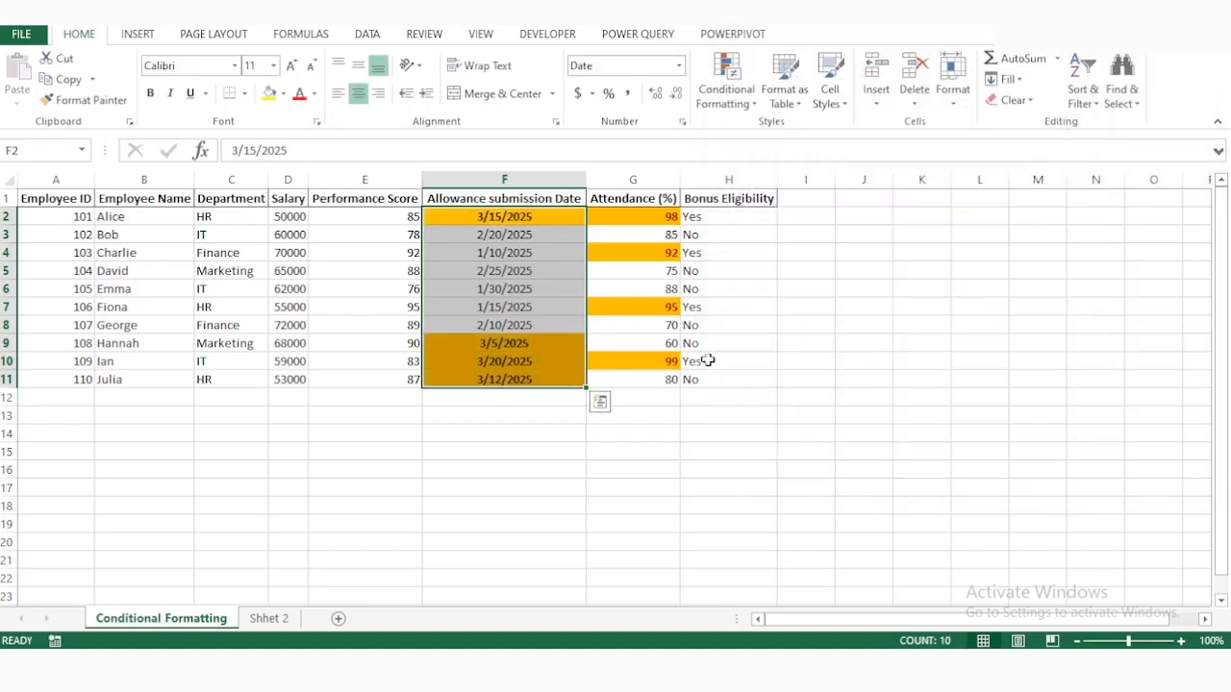
pyautogui.click(664, 380)
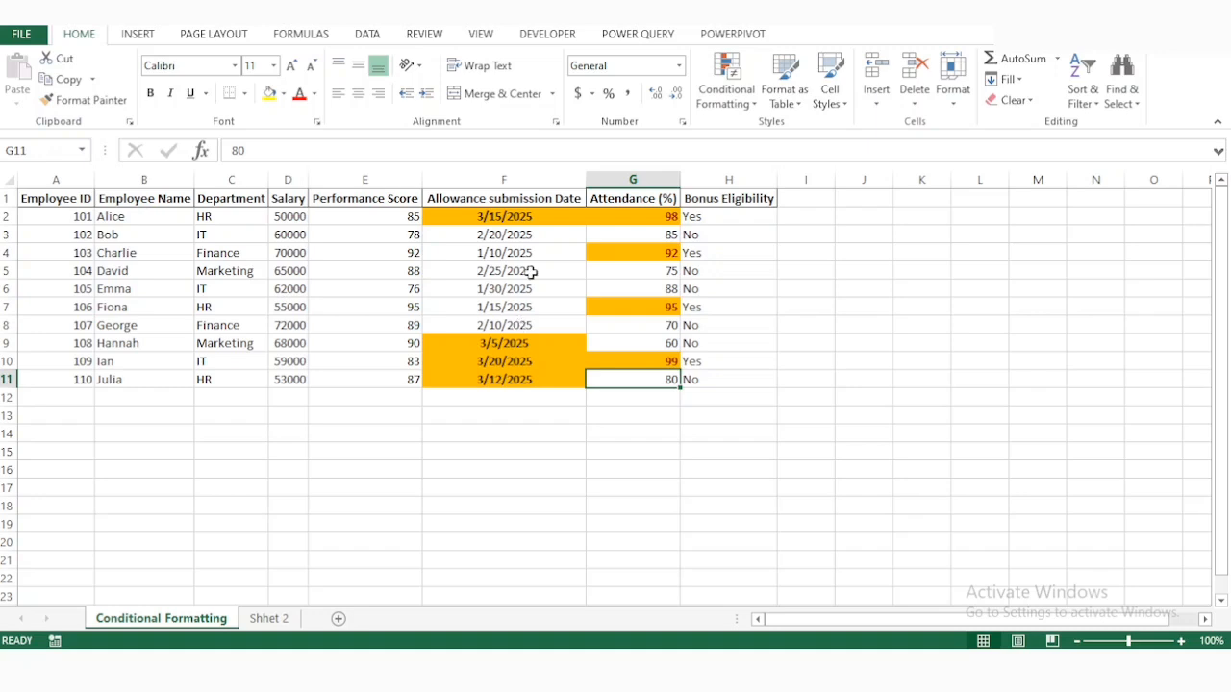
pyautogui.moveTo(497, 235); pyautogui.dragTo(487, 270)
pyautogui.moveTo(487, 306); pyautogui.dragTo(504, 325)
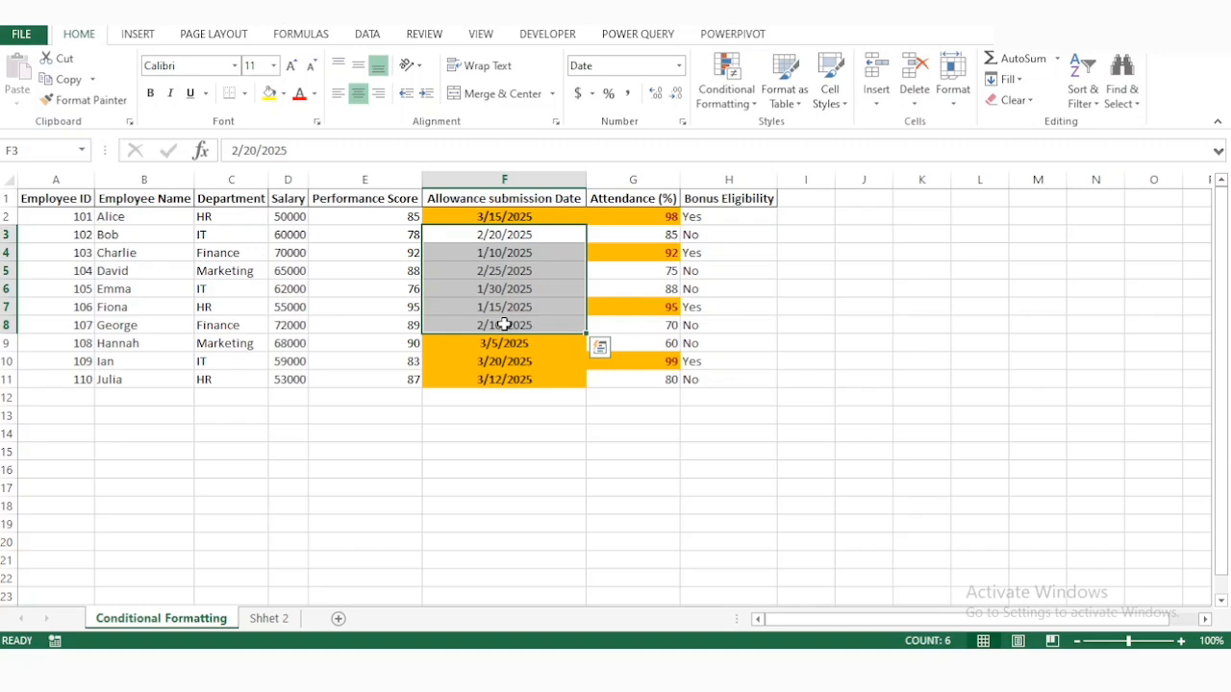
# Start a 2-Color Scale rule for the performance scores in E2:E11 and set its minimum to type Number with value 1.
pyautogui.moveTo(371, 220); pyautogui.dragTo(357, 377)
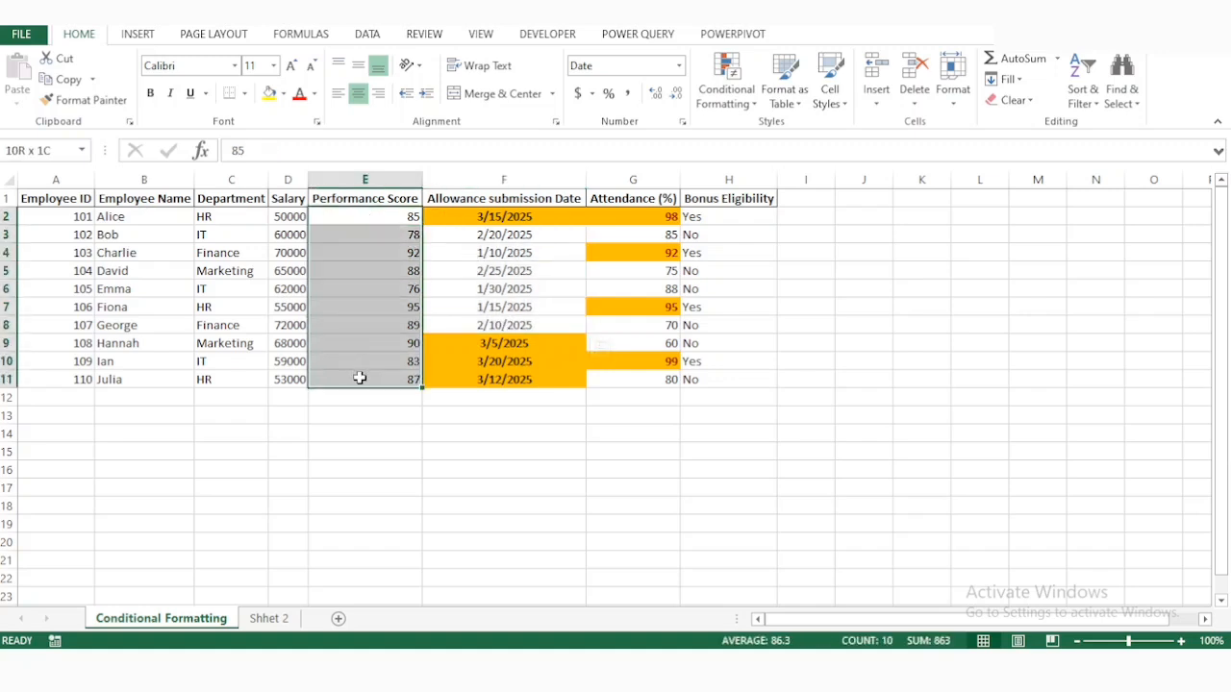
pyautogui.click(747, 112)
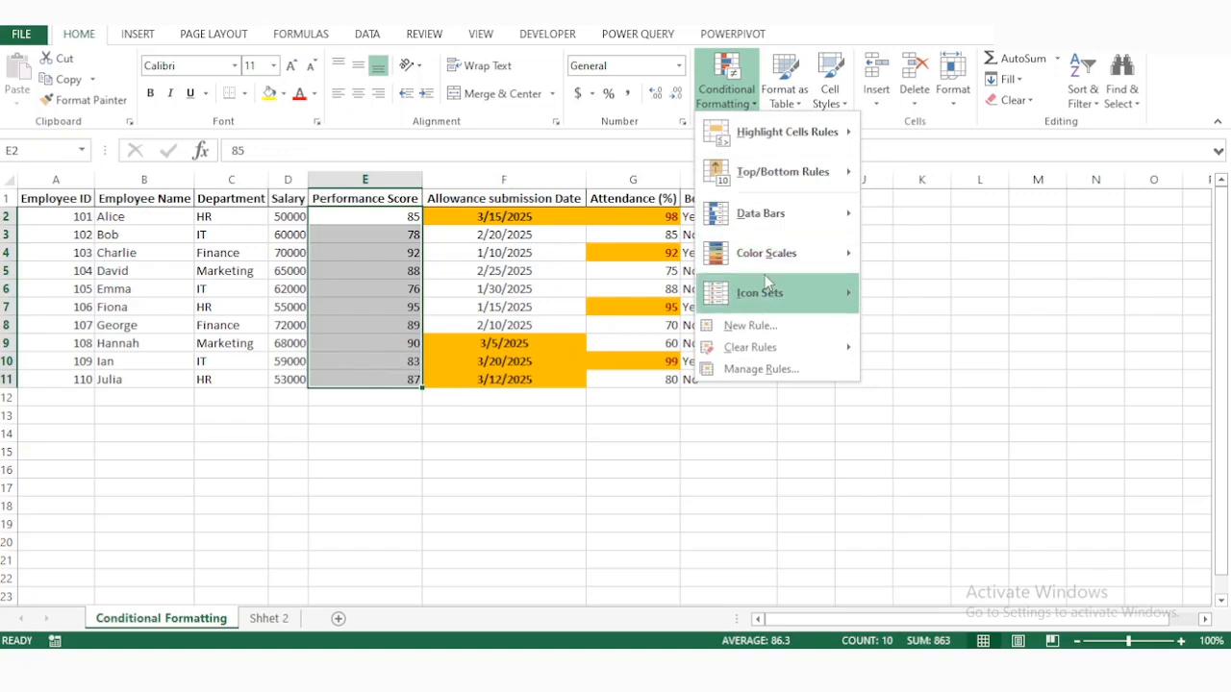
pyautogui.moveTo(766, 149)
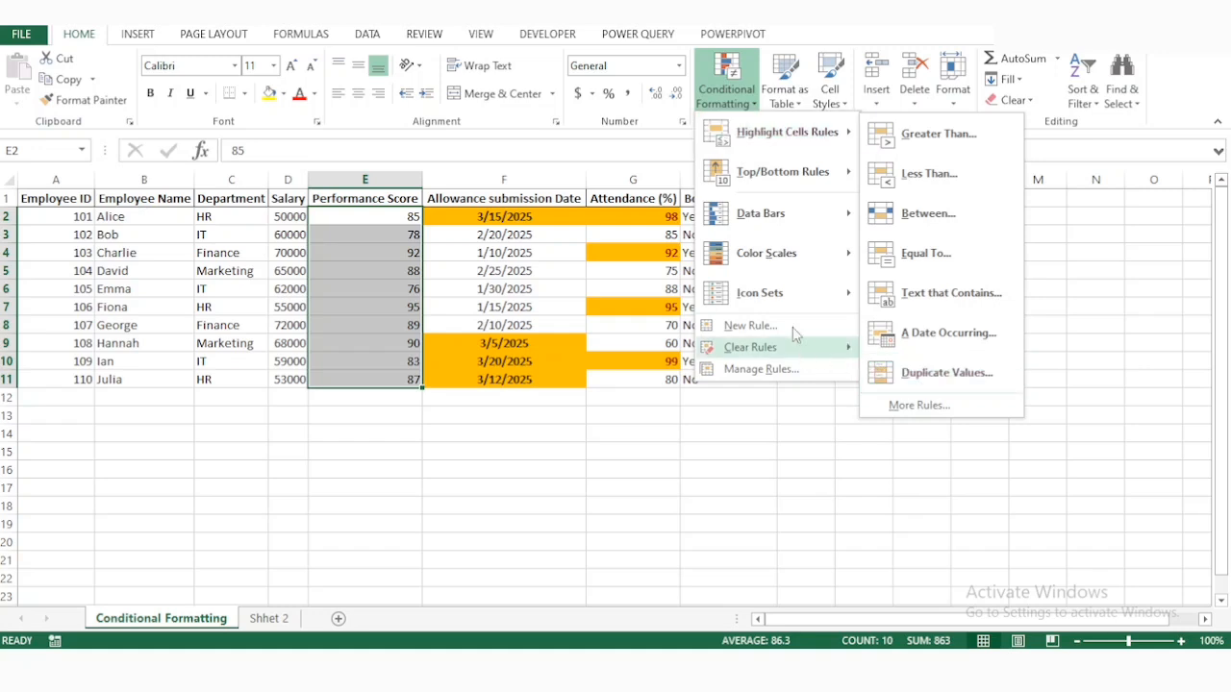
pyautogui.click(748, 325)
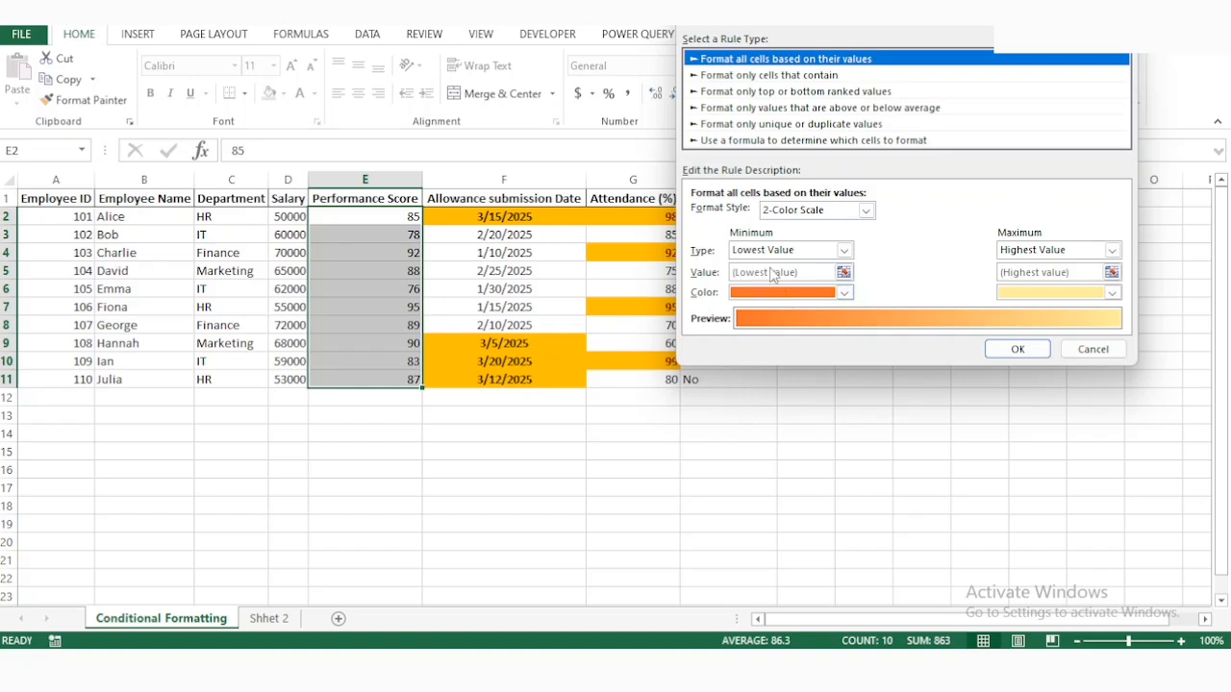
pyautogui.click(845, 250)
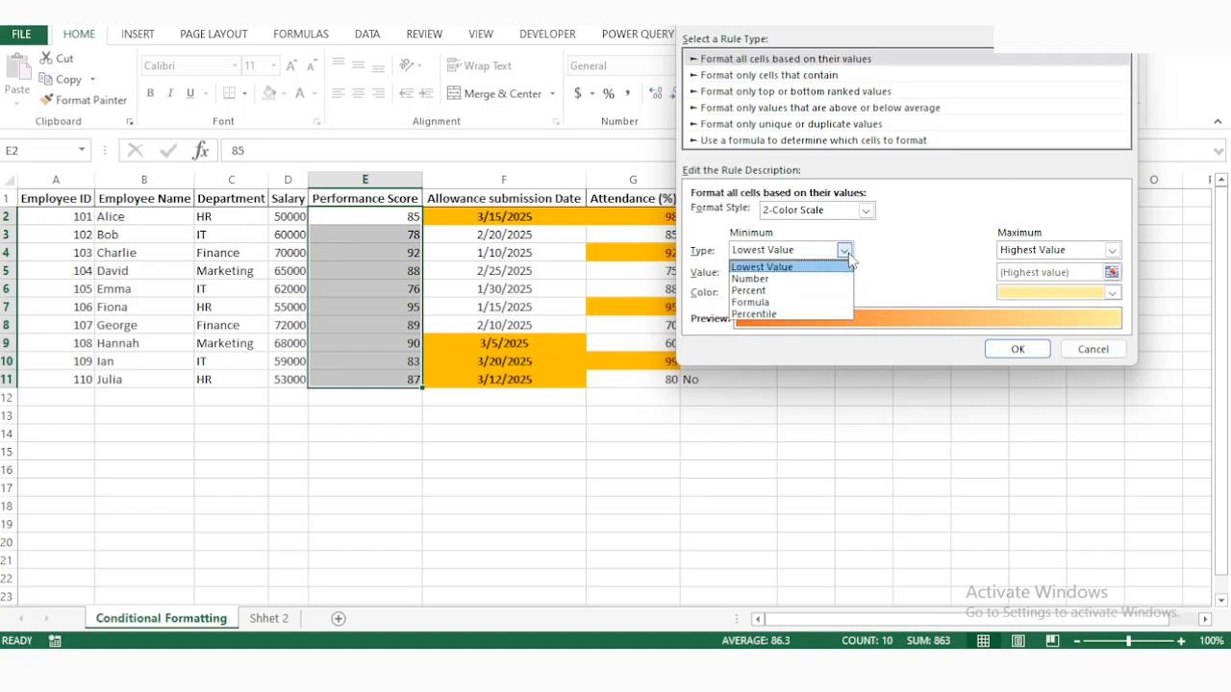
pyautogui.click(802, 279)
pyautogui.click(783, 273)
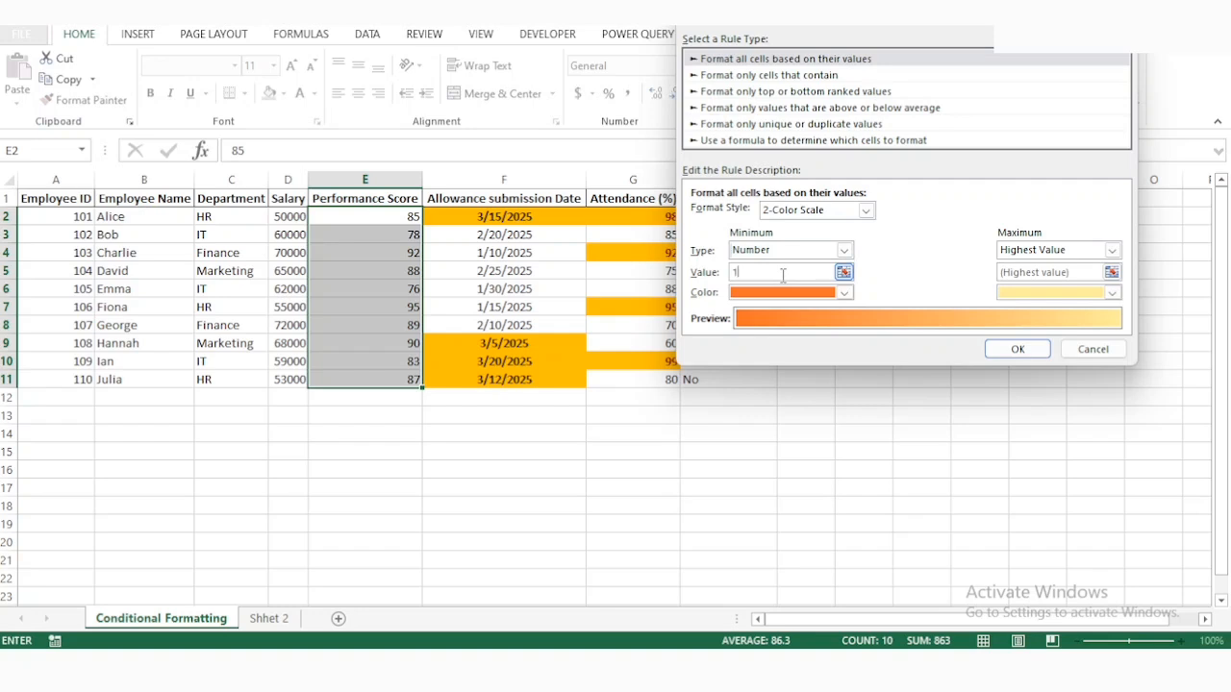
pyautogui.write('1')
# Set the color scale's maximum type to Number, enter its maximum value, and apply the rule to the performance scores.
pyautogui.click(1109, 250)
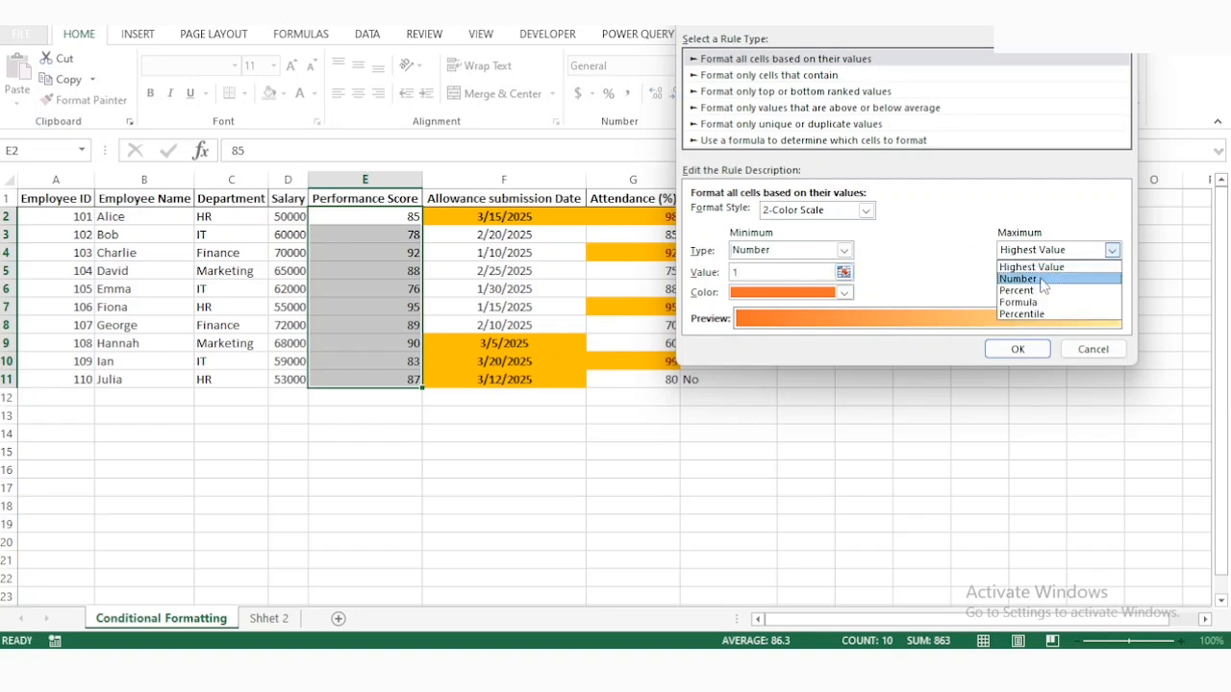
pyautogui.click(1019, 278)
pyautogui.click(1023, 272)
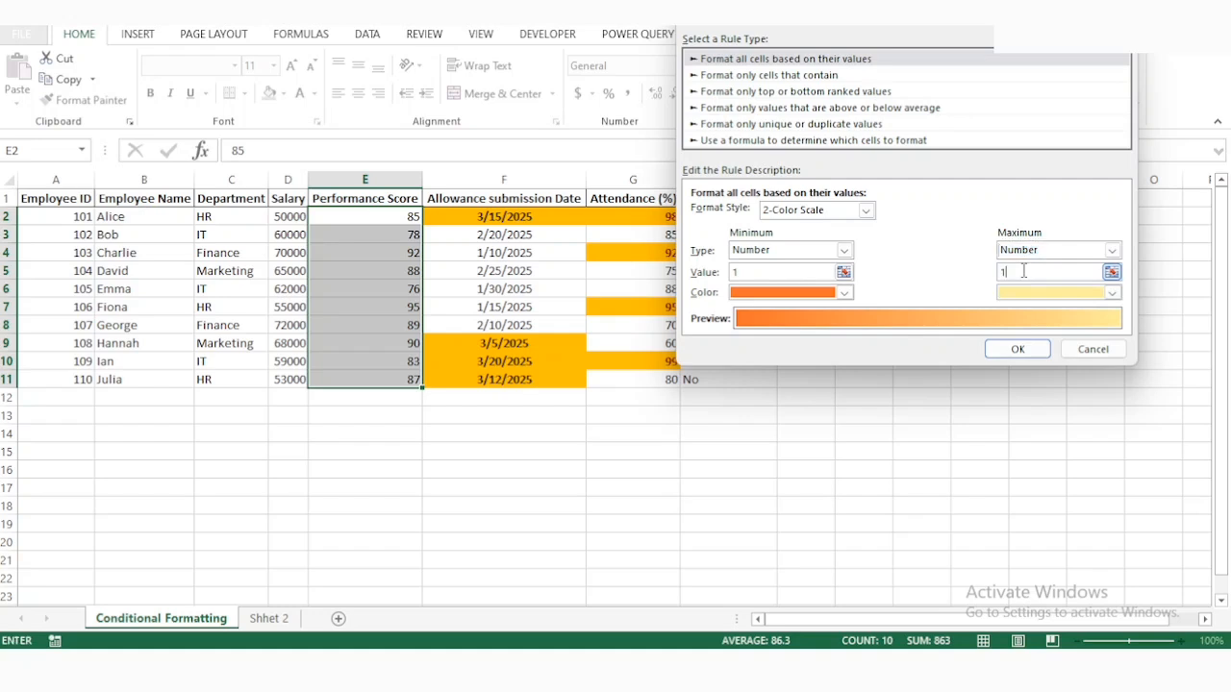
pyautogui.click(1012, 351)
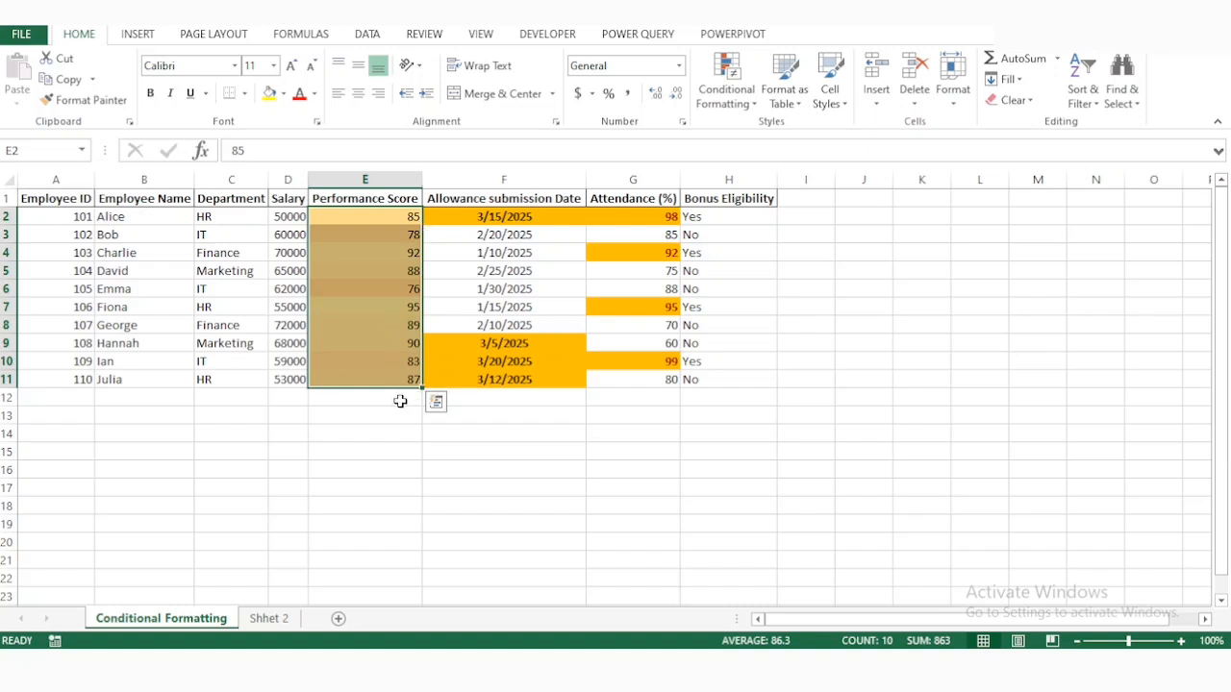
pyautogui.click(465, 396)
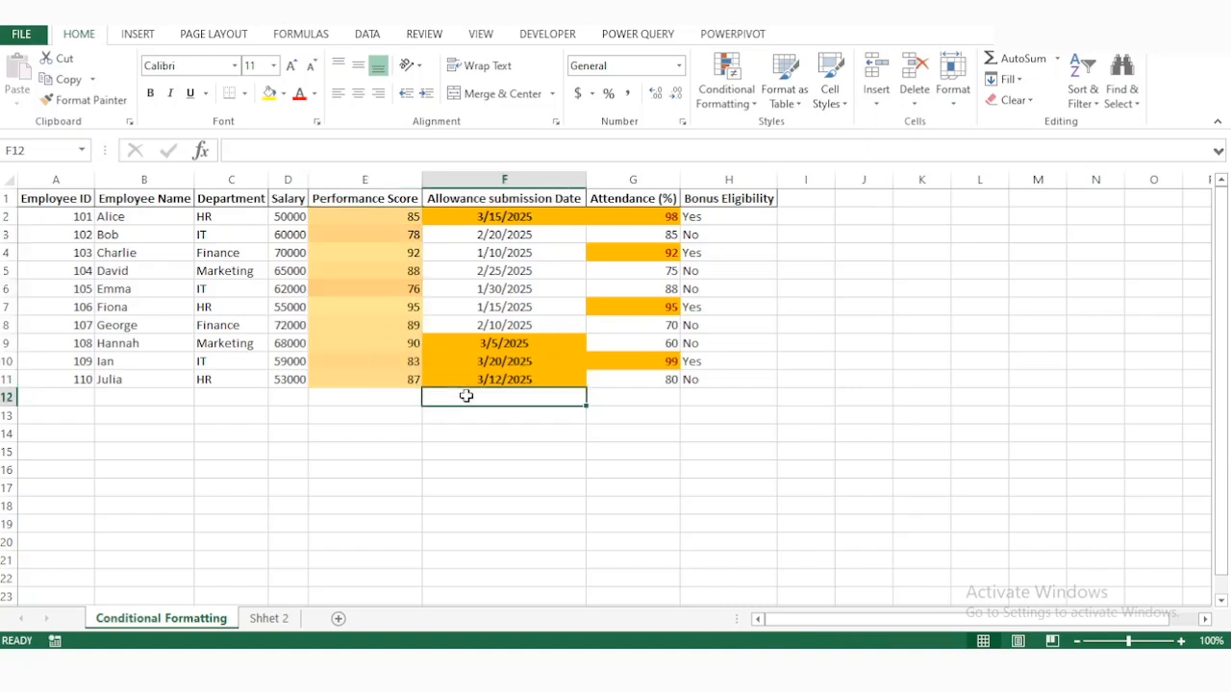
pyautogui.click(408, 347)
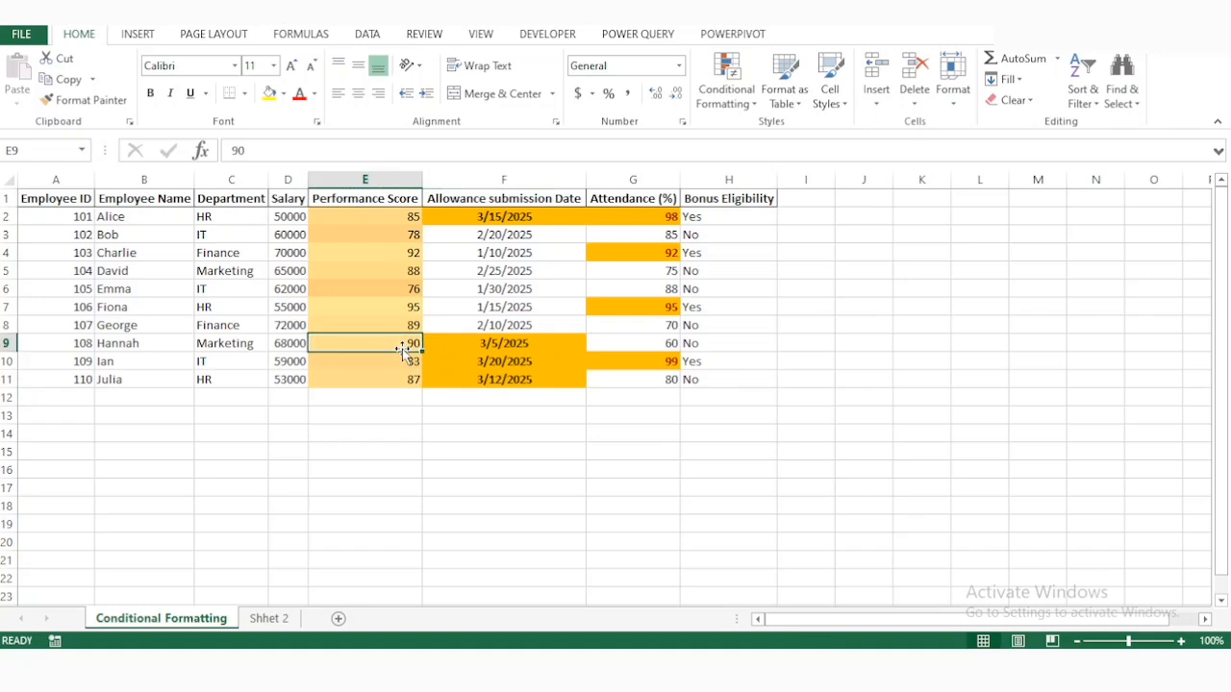
pyautogui.click(402, 253)
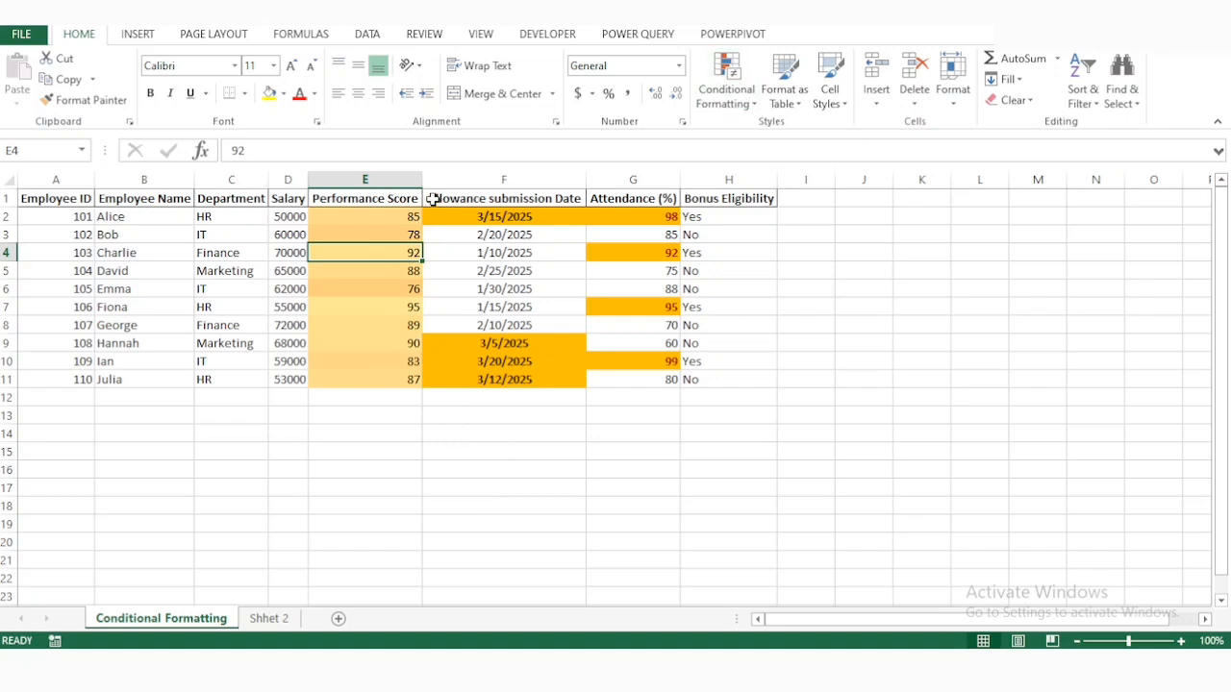
pyautogui.moveTo(376, 216); pyautogui.dragTo(368, 376)
pyautogui.click(488, 444)
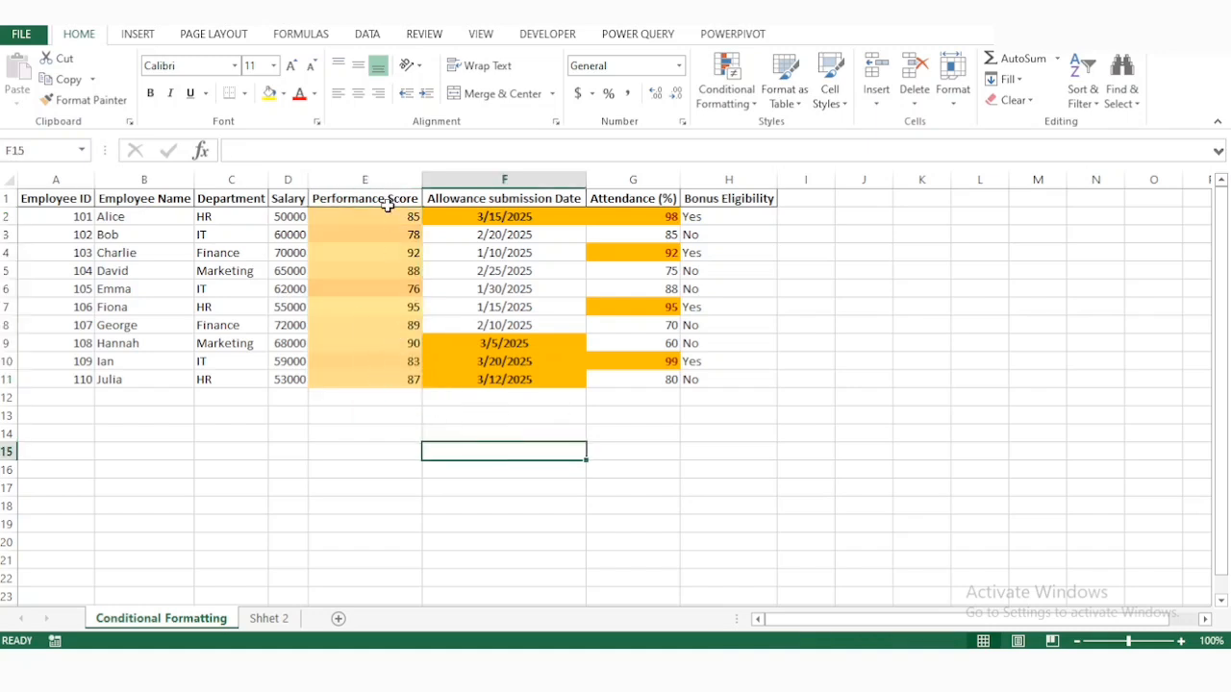
# Add another 2-Color Scale rule to the performance scores in E2:E11, with blue as the maximum color.
pyautogui.moveTo(387, 211); pyautogui.dragTo(382, 379)
pyautogui.click(728, 96)
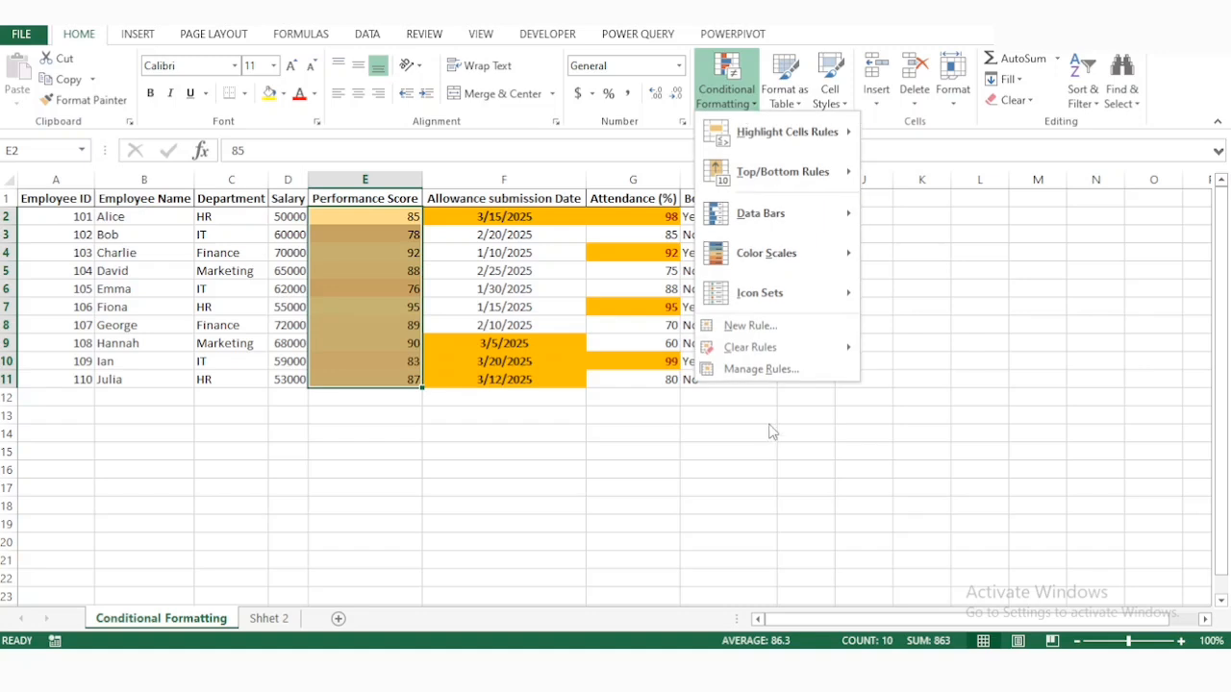
pyautogui.click(752, 327)
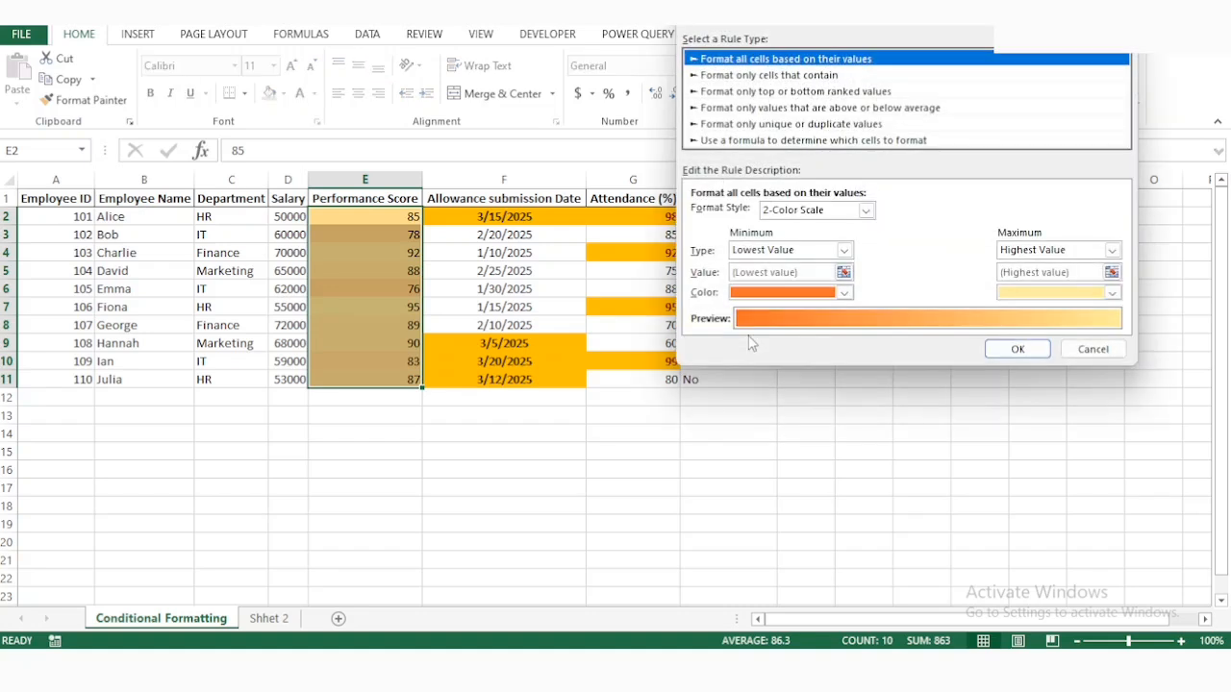
pyautogui.click(1112, 294)
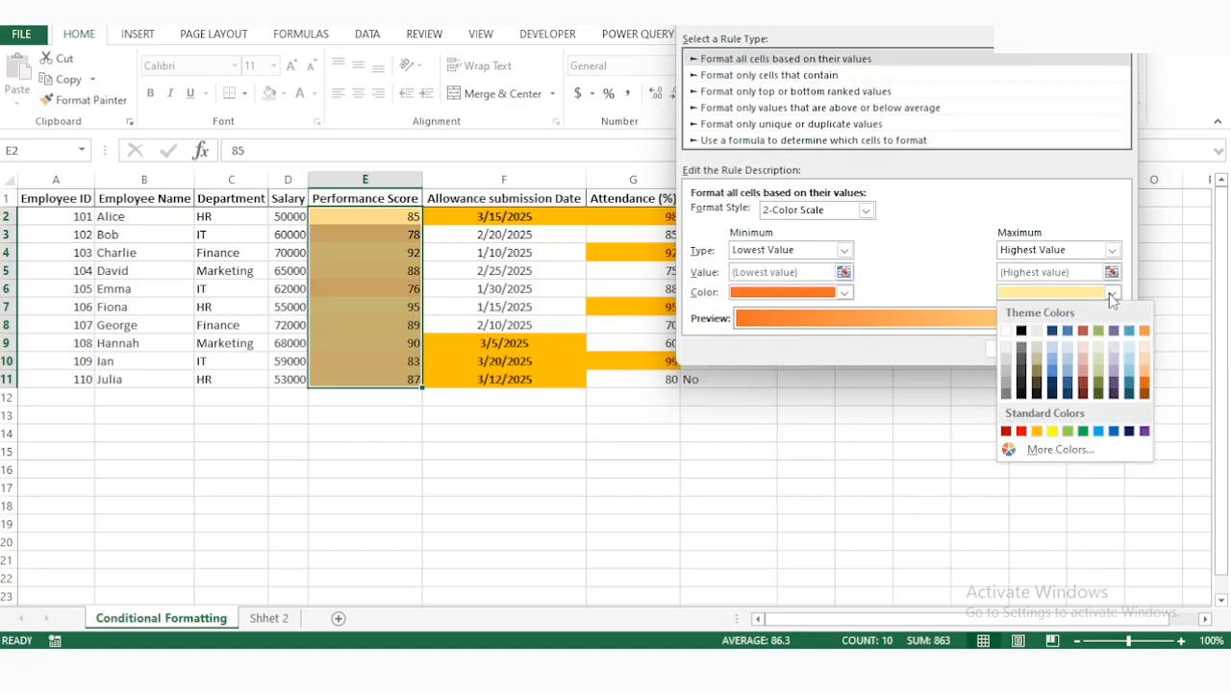
pyautogui.click(1051, 370)
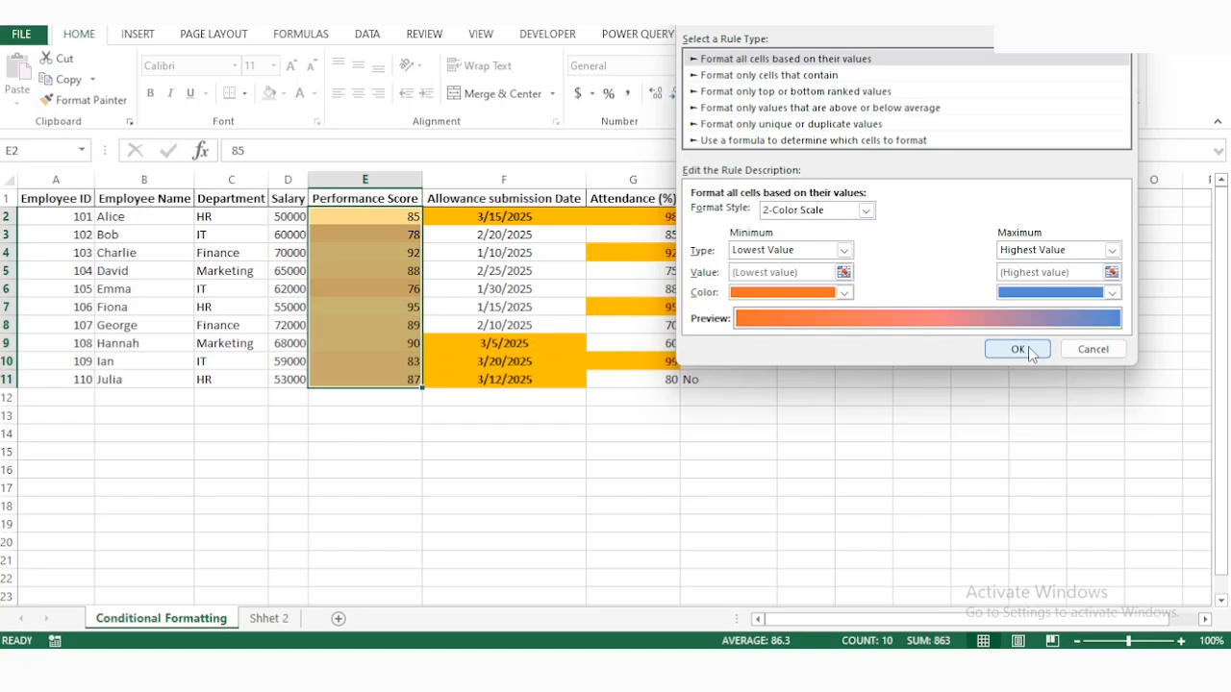
pyautogui.click(1017, 349)
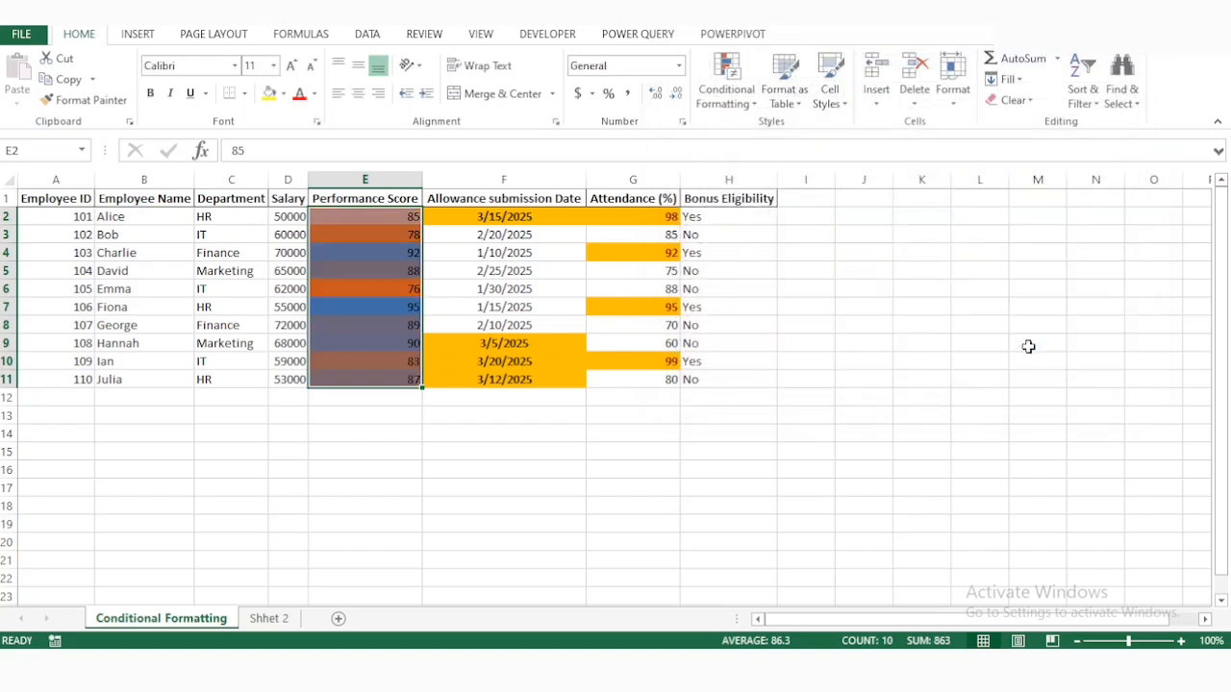
pyautogui.click(392, 307)
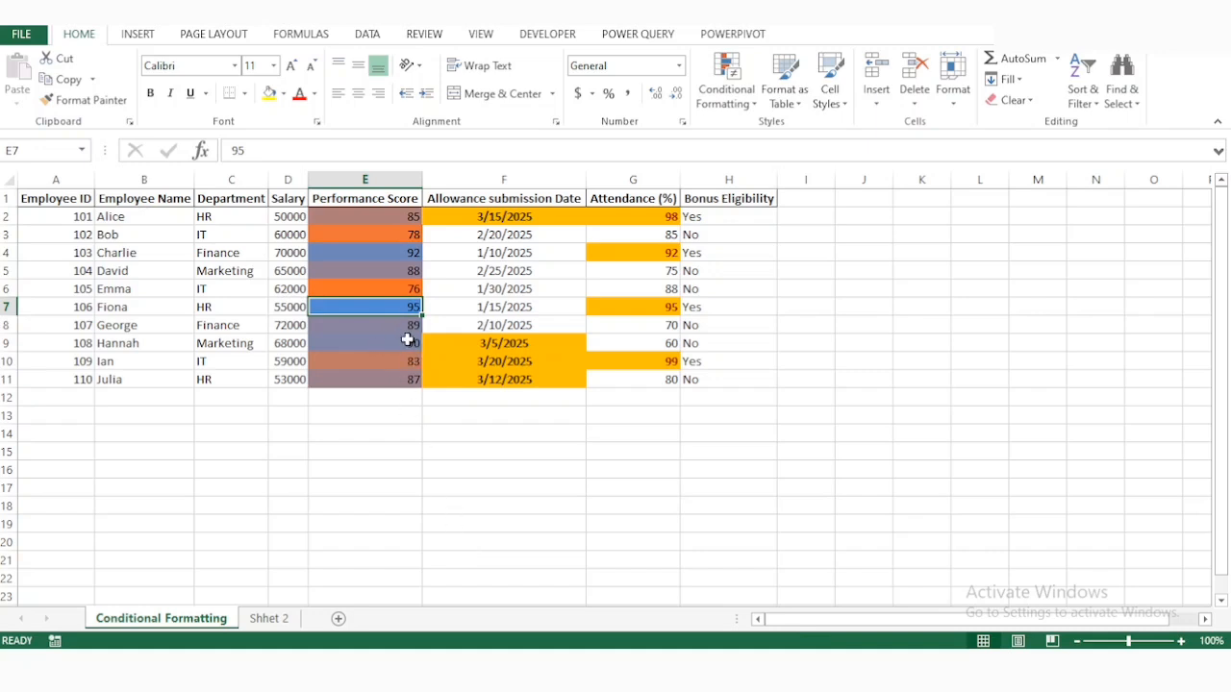
pyautogui.click(401, 253)
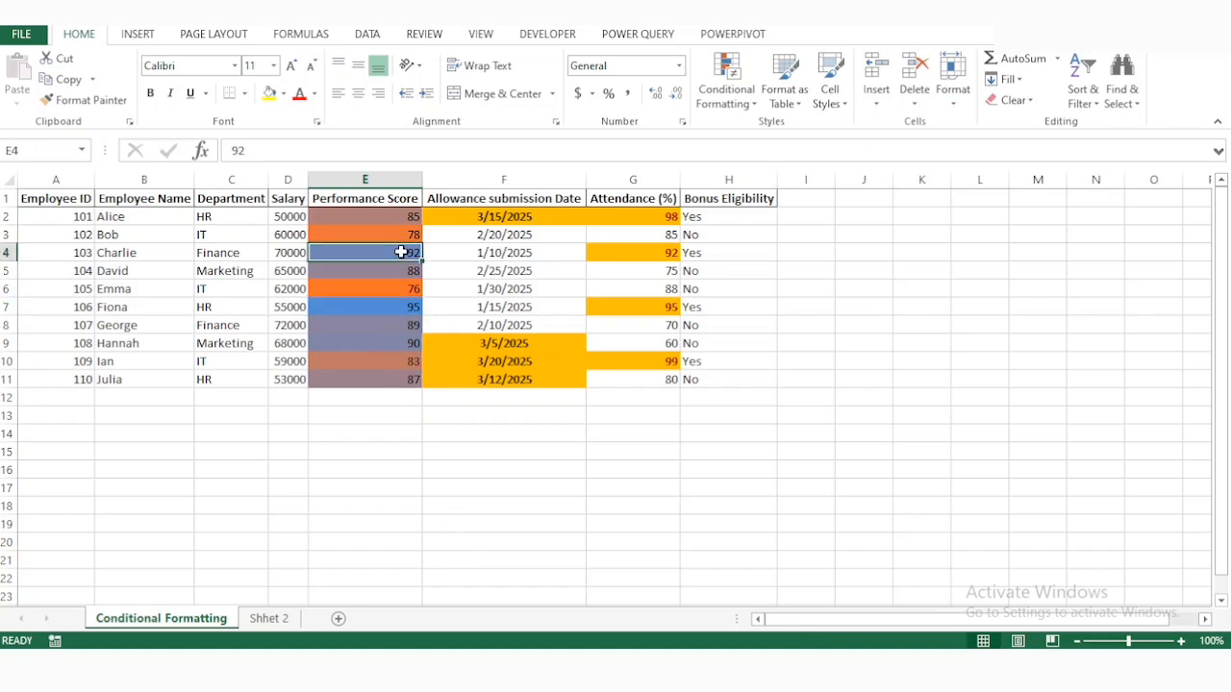
pyautogui.click(402, 238)
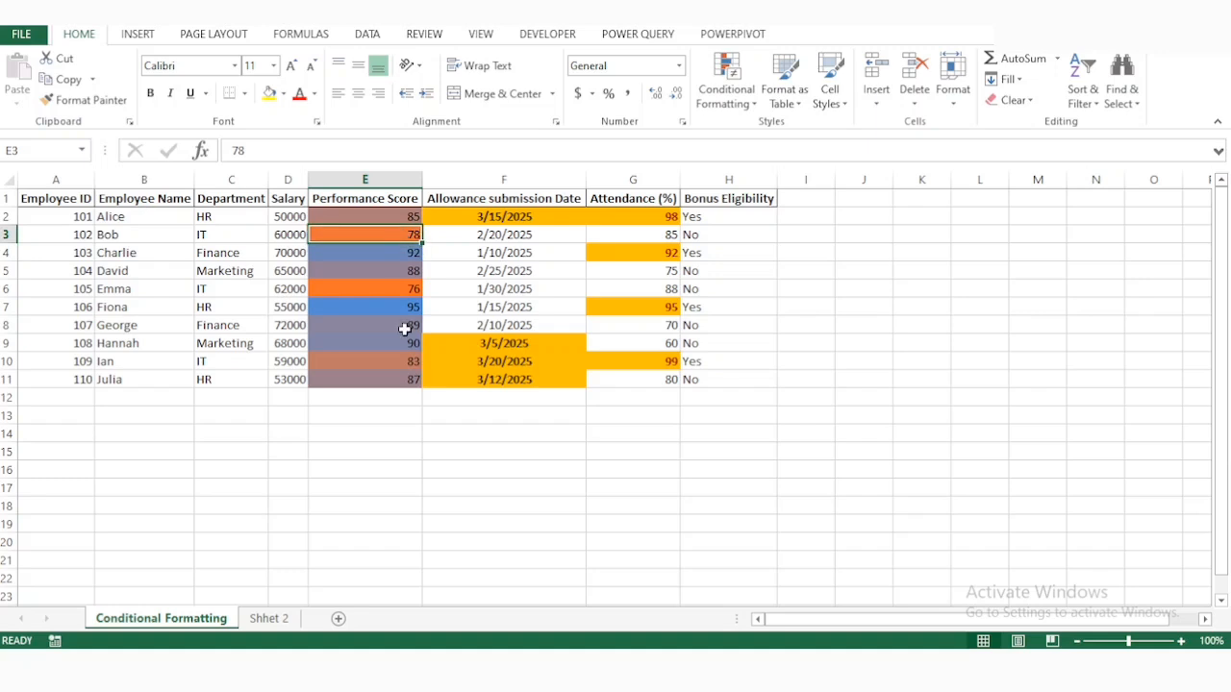
pyautogui.click(396, 294)
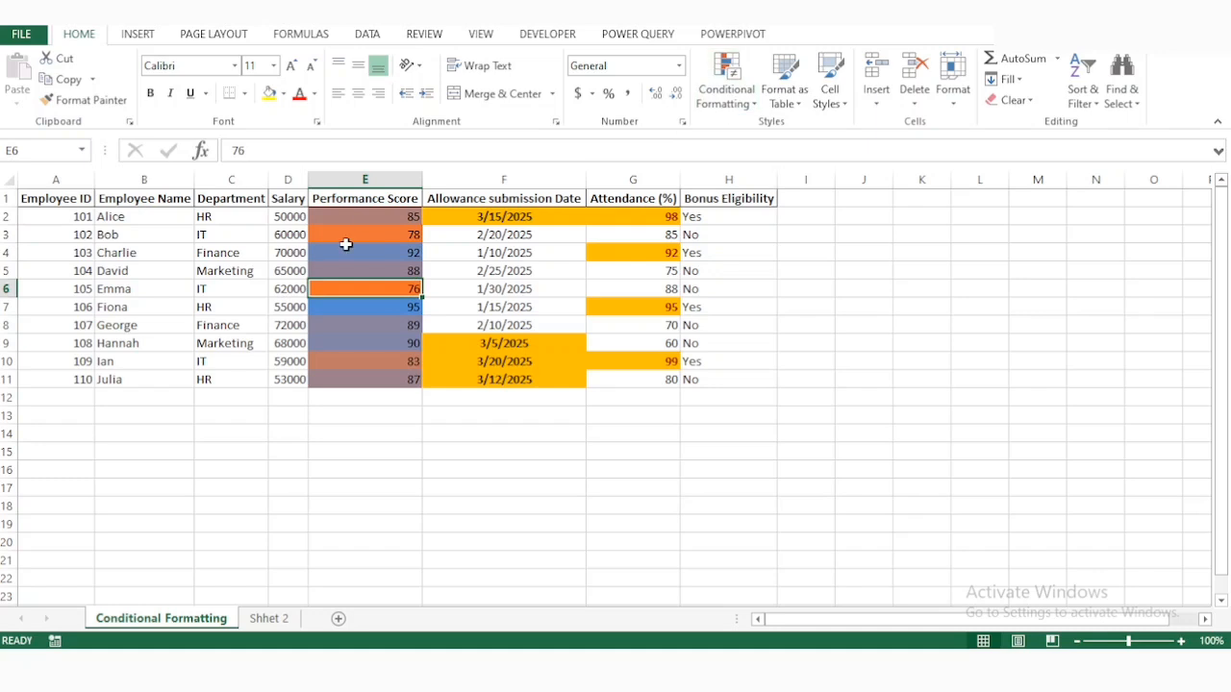
# Start a top-ranked values formatting rule for the salaries in D2:D11 and set it to the top 3.
pyautogui.click(285, 234)
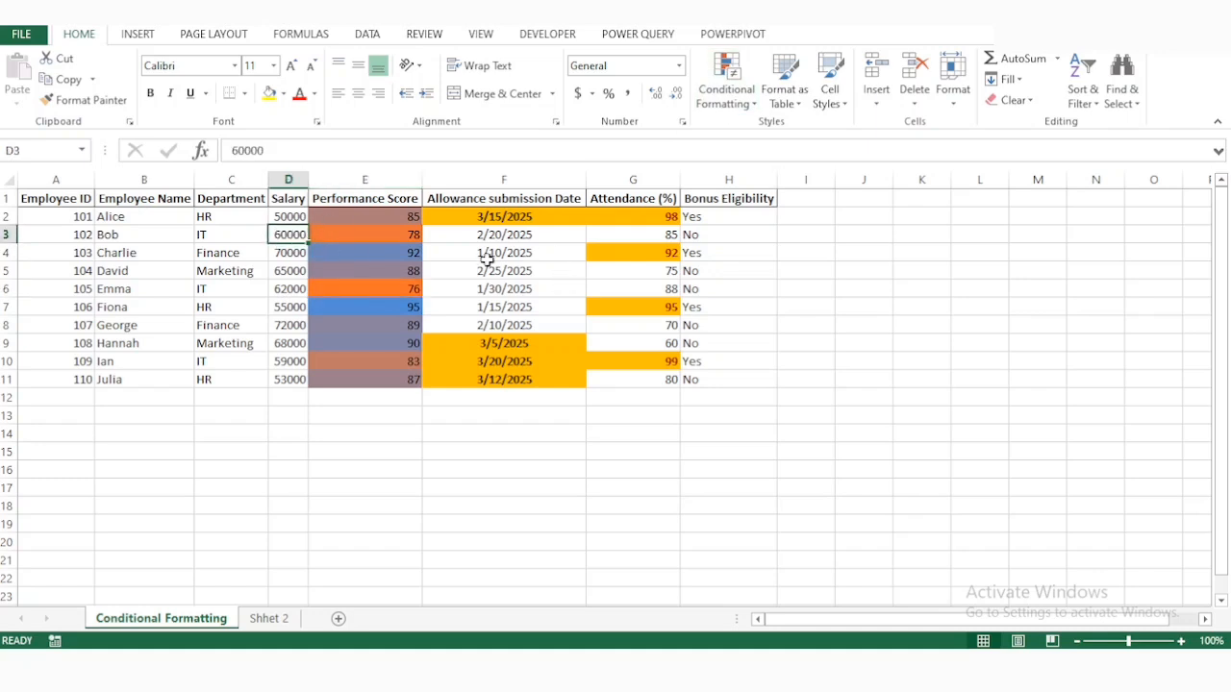
pyautogui.press('Up')
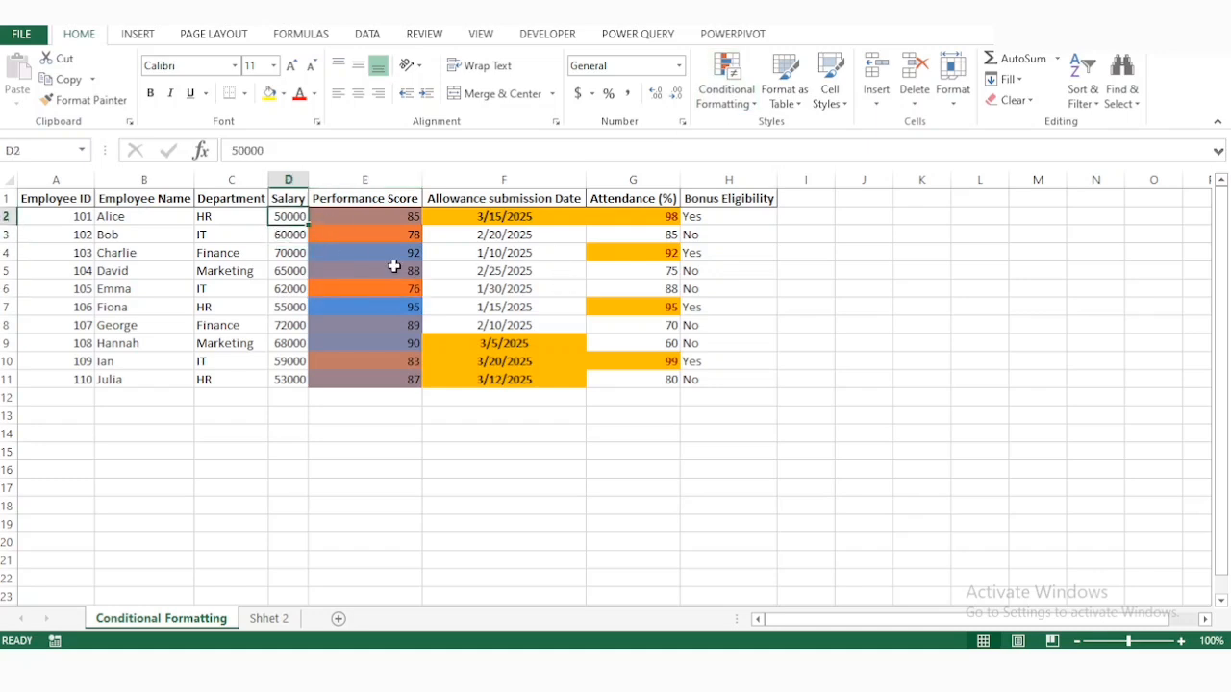
pyautogui.hotkey('ctrl', 'shift', 'Down')
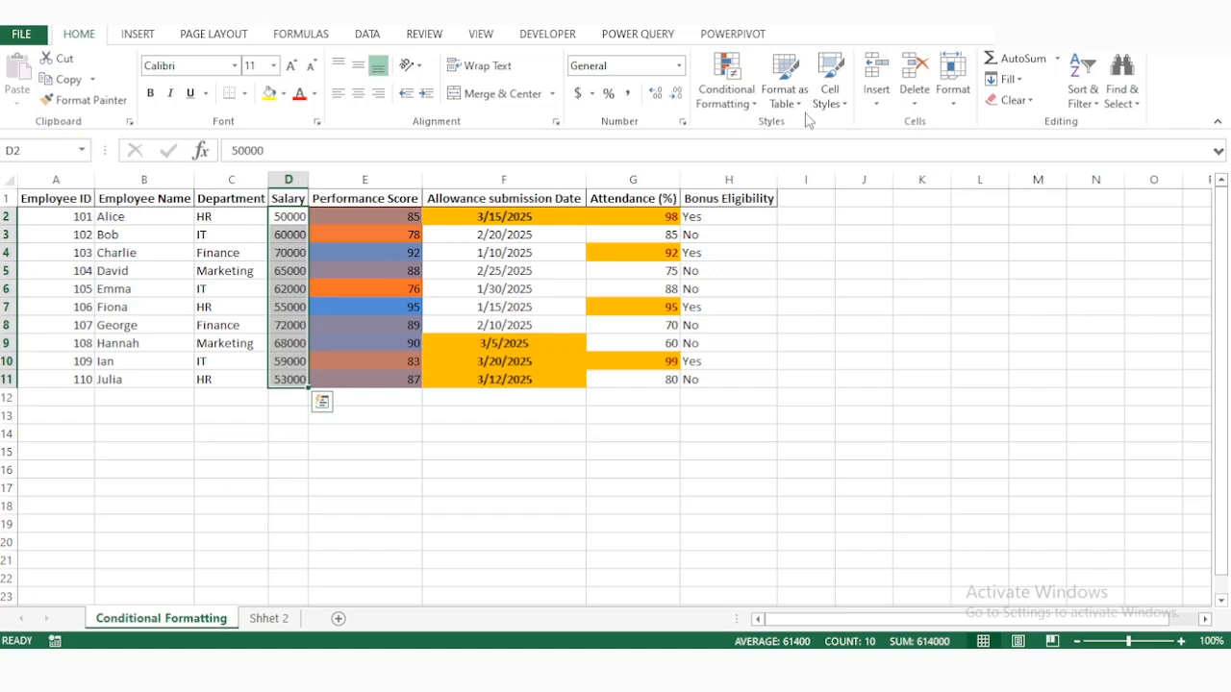
pyautogui.click(751, 113)
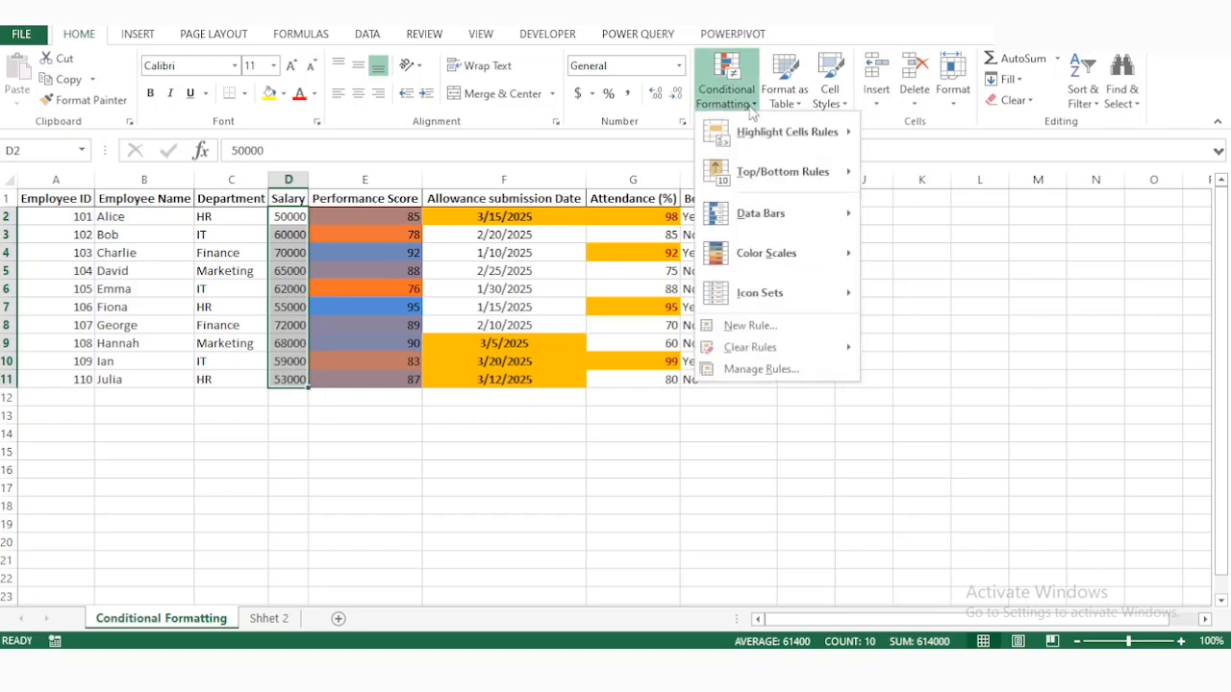
pyautogui.moveTo(760, 144)
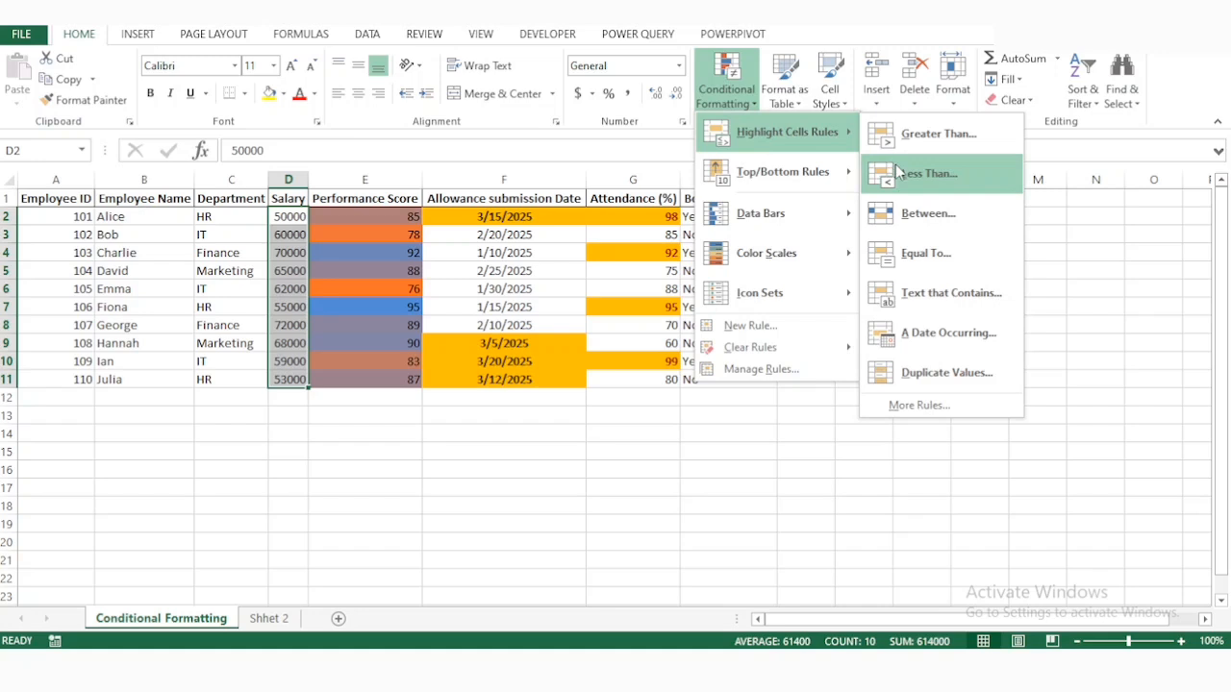
pyautogui.moveTo(845, 175)
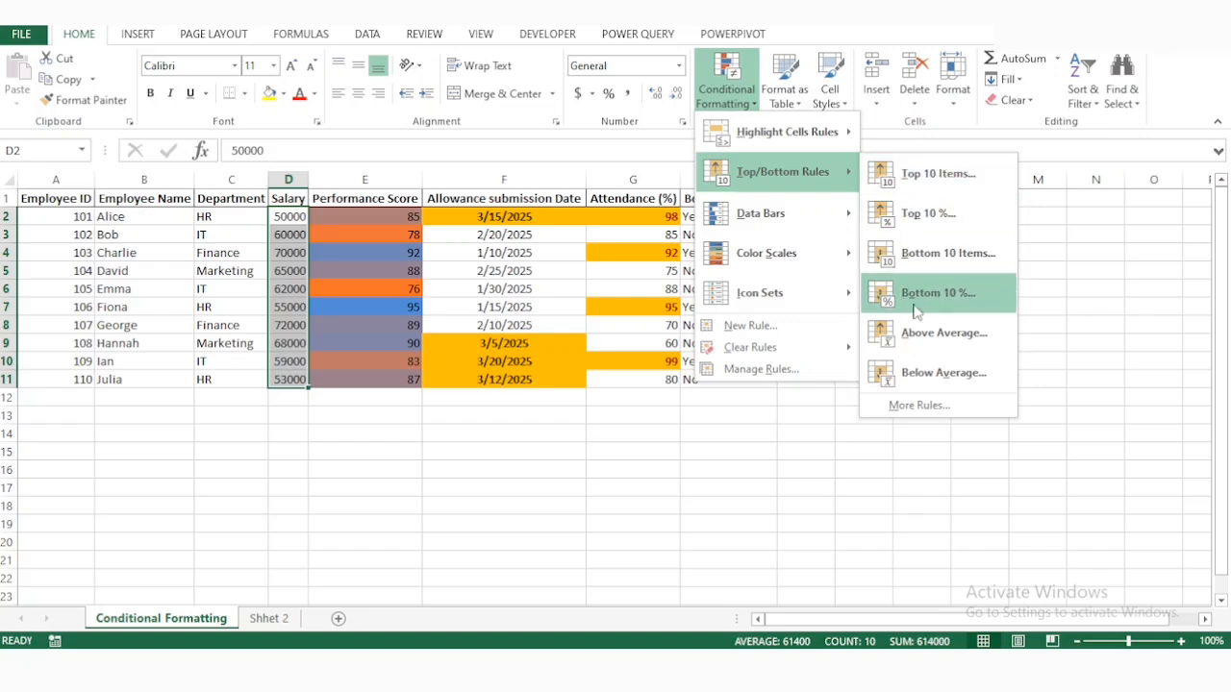
pyautogui.click(919, 406)
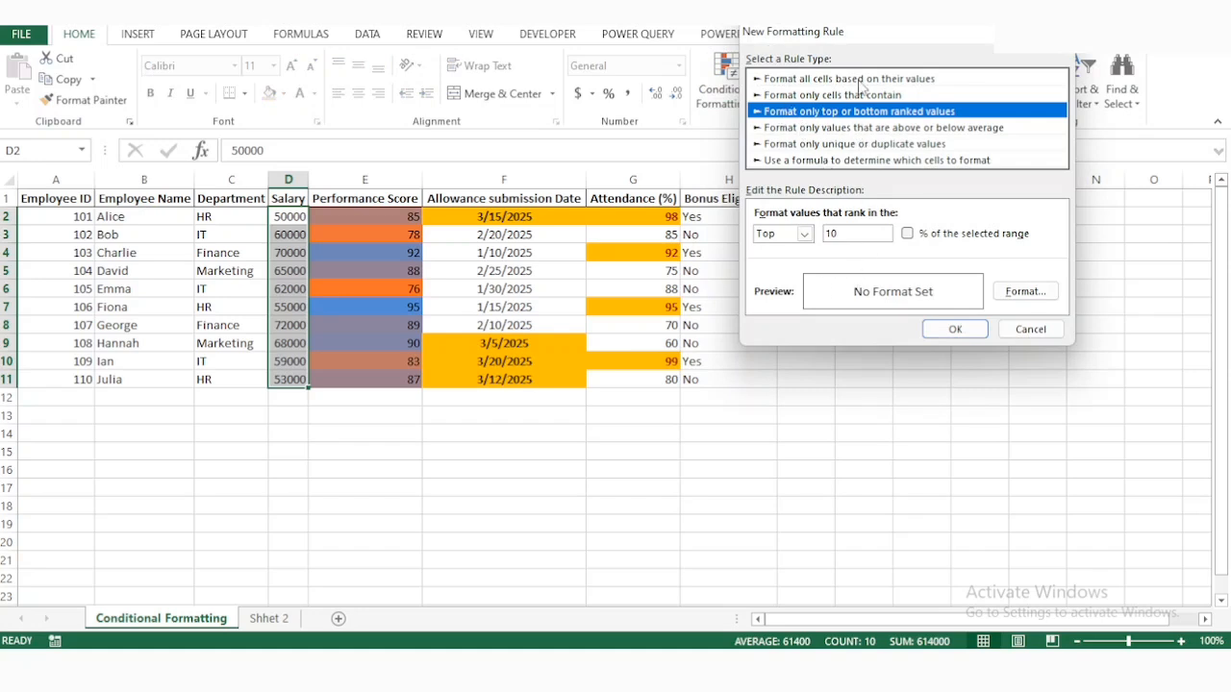
pyautogui.click(852, 233)
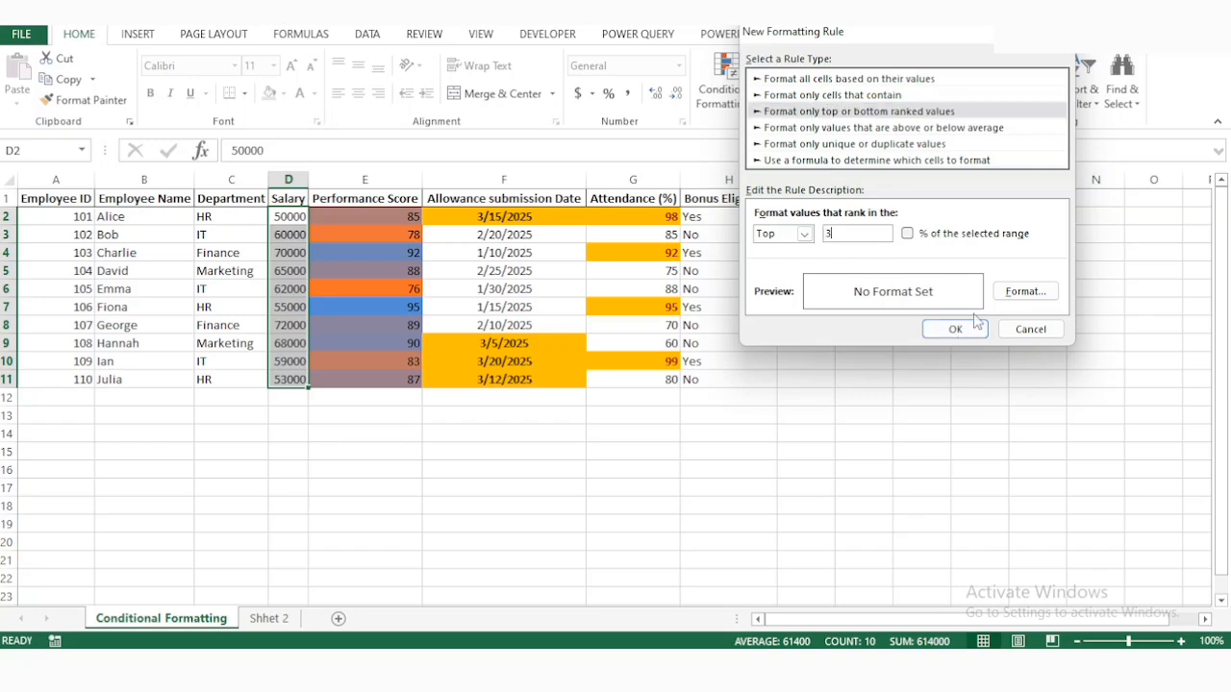
# Give the top-ranked salary rule a yellow background fill and apply it to the cells.
pyautogui.click(1022, 293)
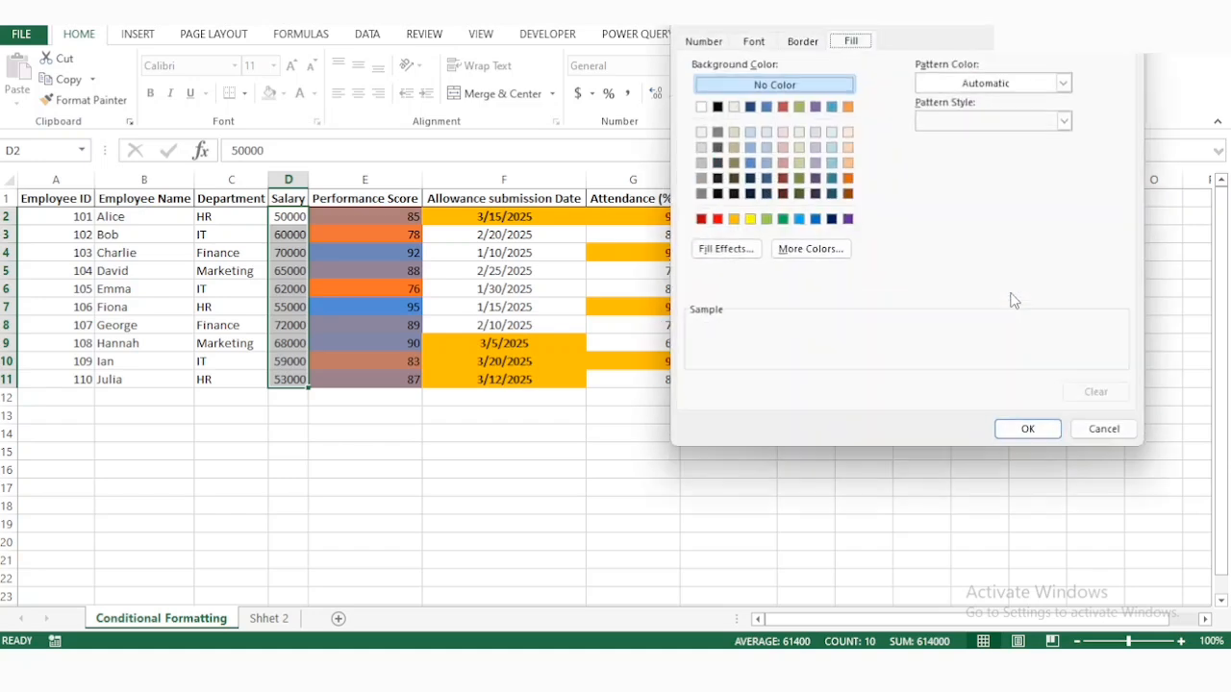
pyautogui.click(767, 106)
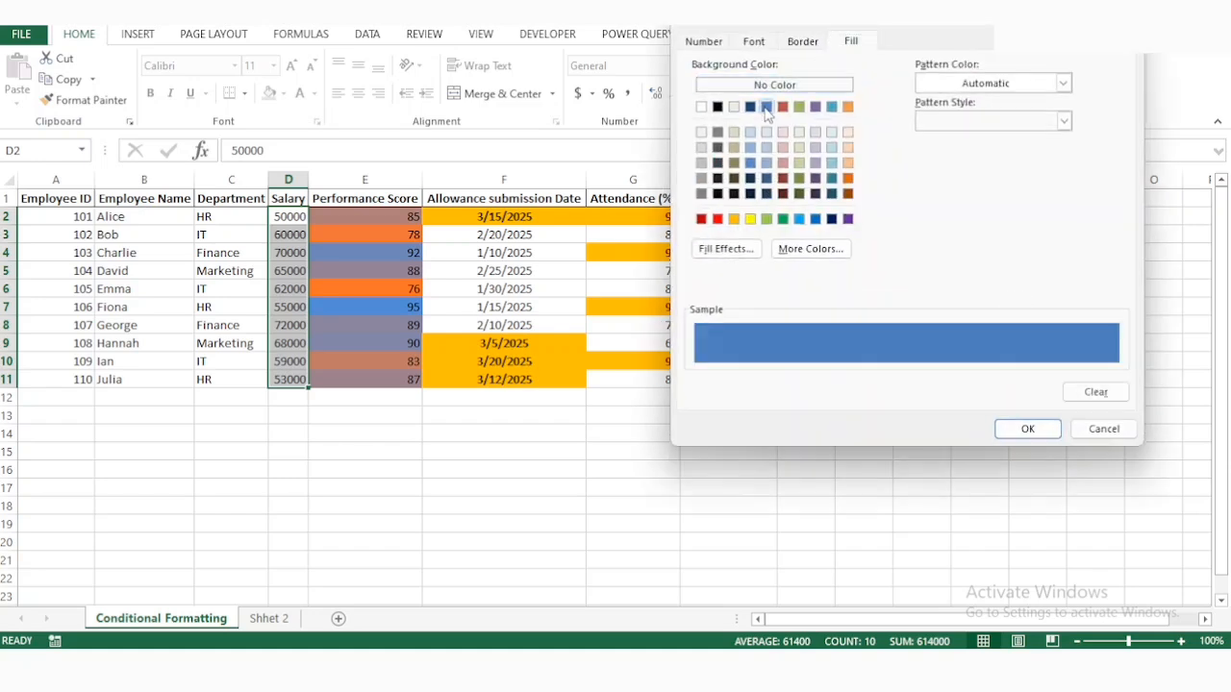
pyautogui.click(750, 219)
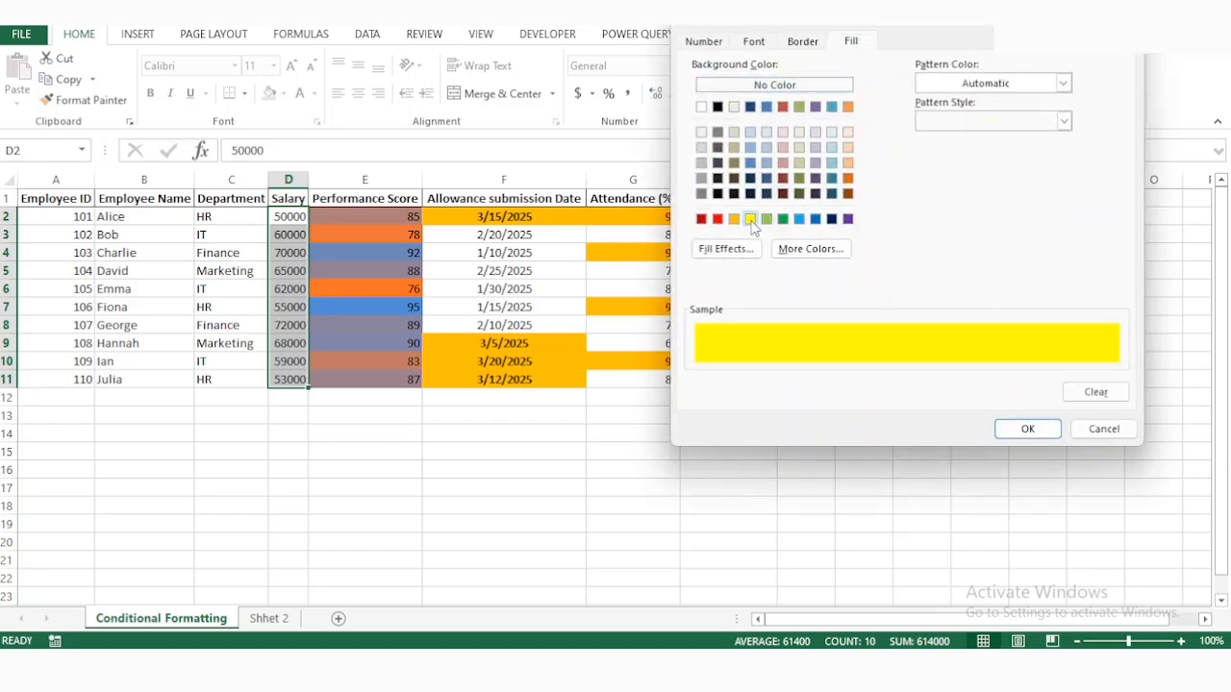
pyautogui.click(1040, 429)
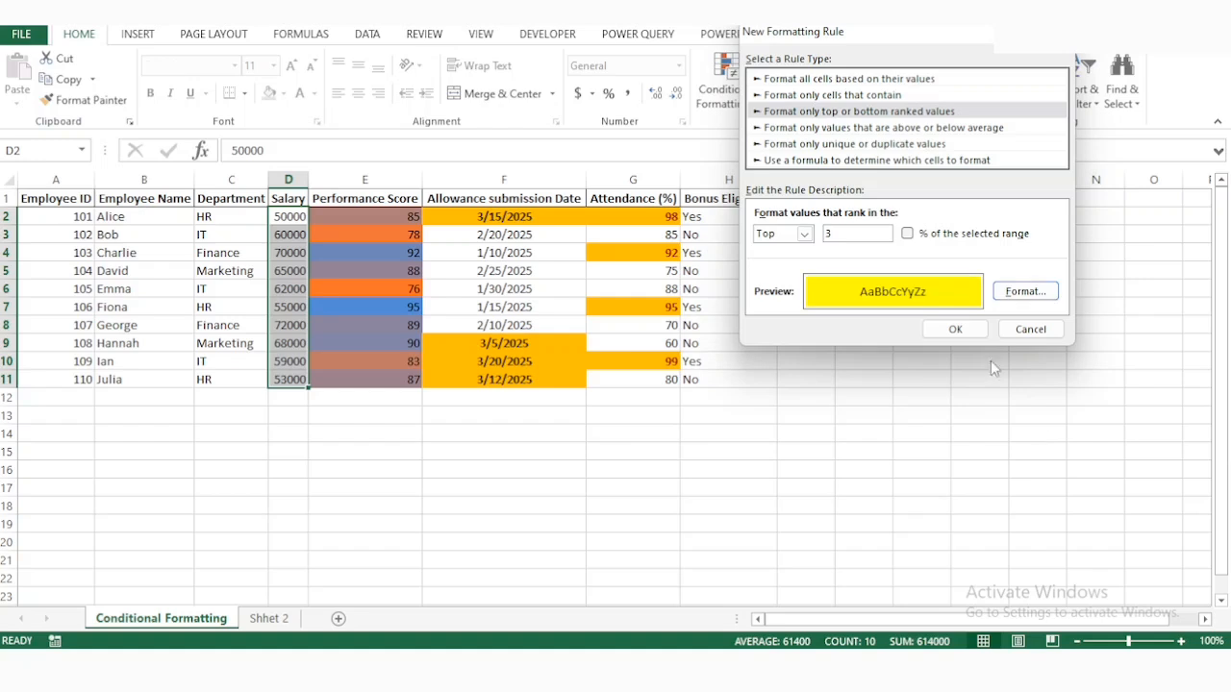
pyautogui.click(954, 329)
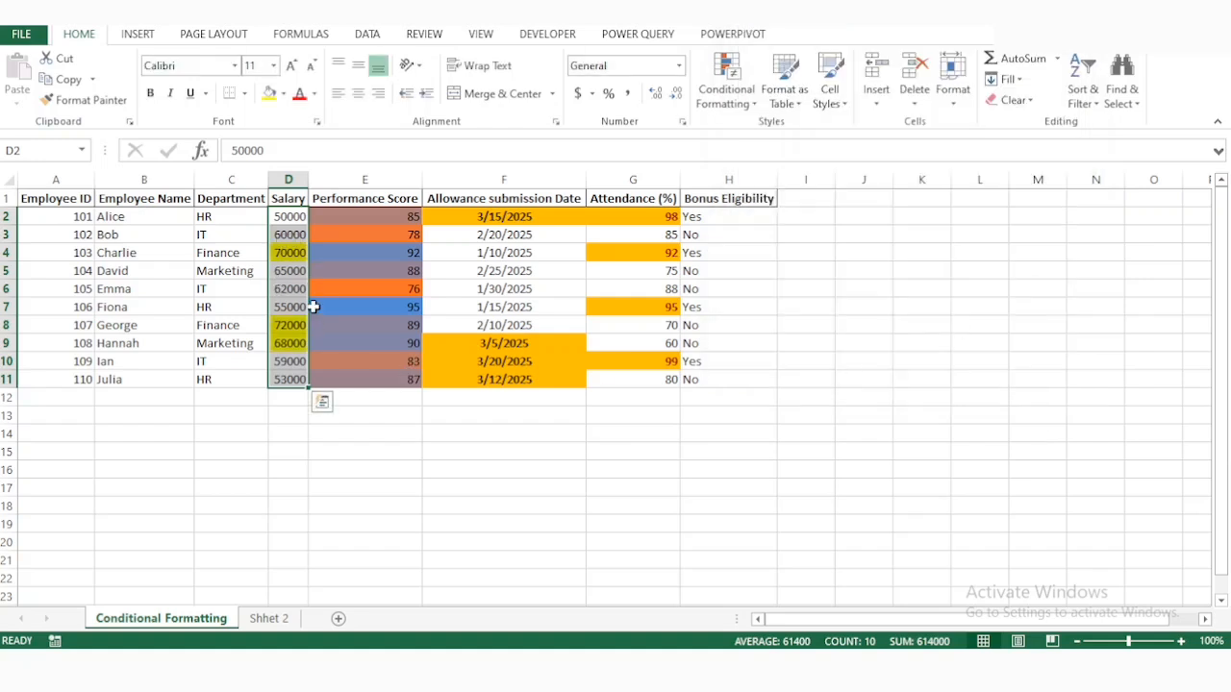
# Highlight the Marketing entries among the departments in C2:C11 with a Text That Contains rule using Light Red Fill with Dark Red Text.
pyautogui.click(225, 239)
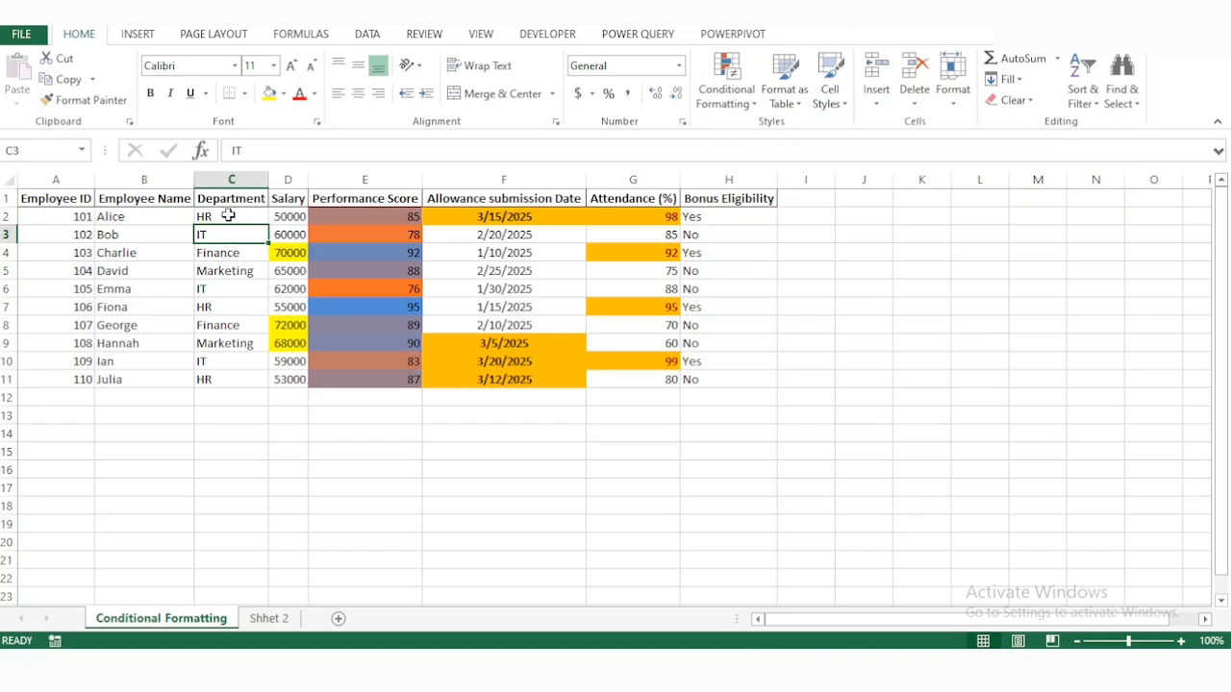
pyautogui.moveTo(231, 213); pyautogui.dragTo(206, 377)
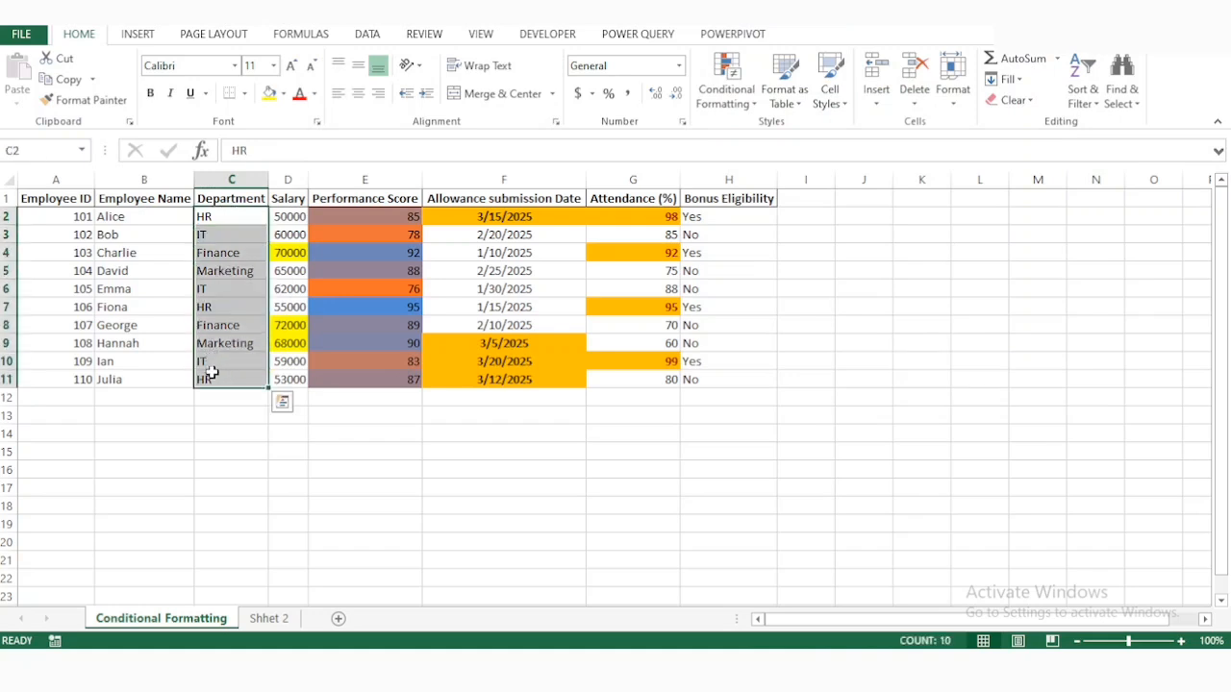
pyautogui.click(743, 94)
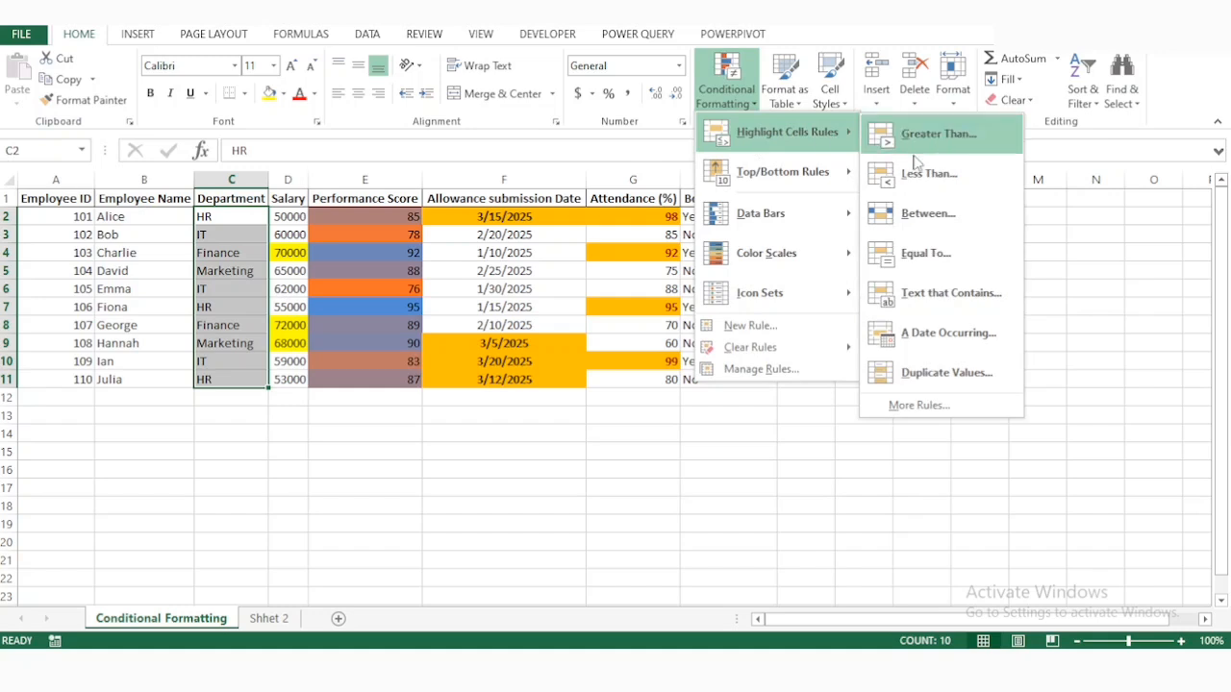
pyautogui.click(939, 300)
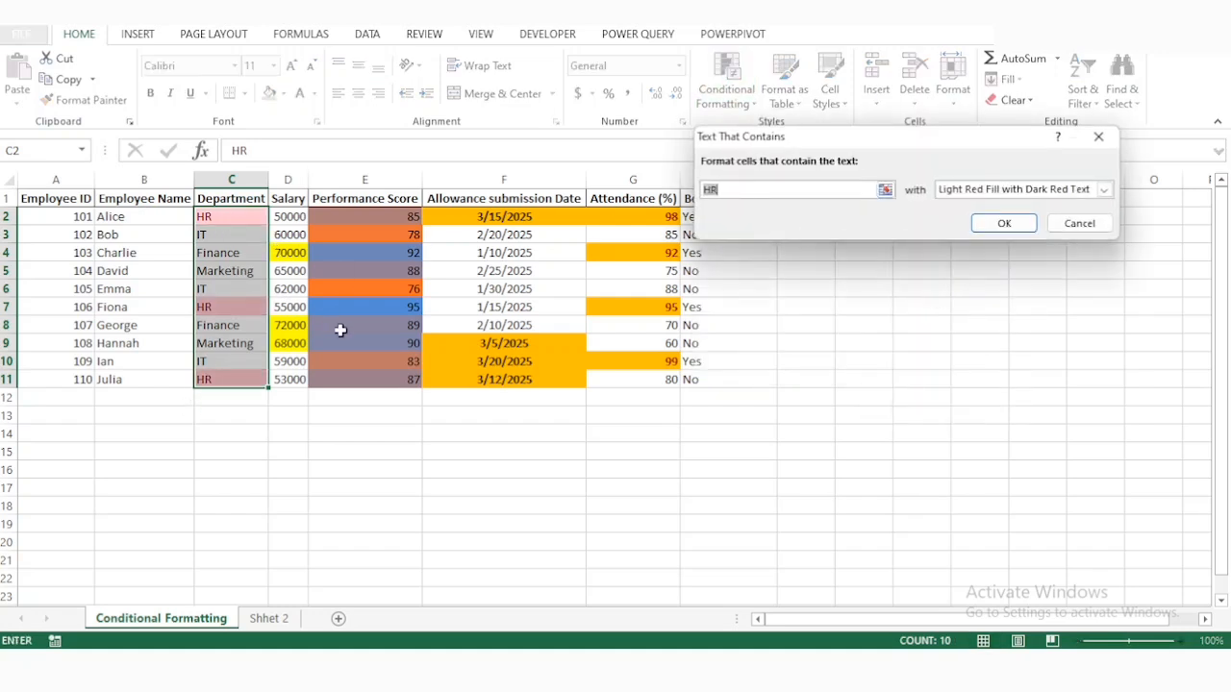
pyautogui.write('Marke')
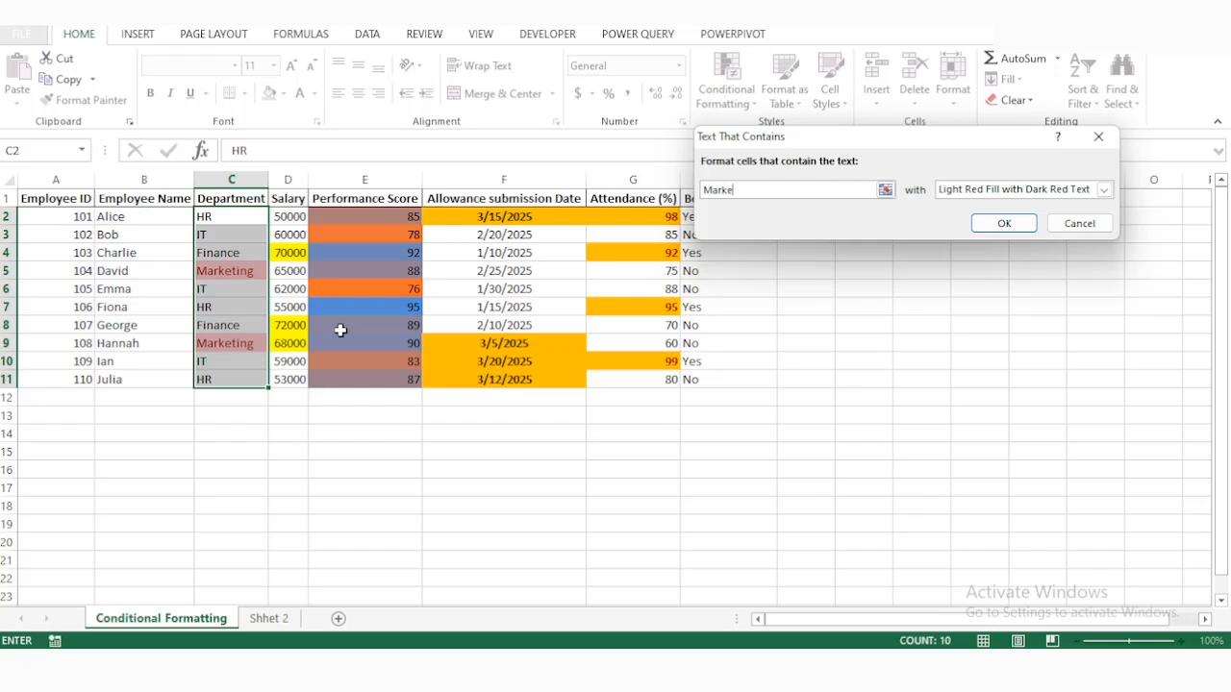
pyautogui.write('tu')
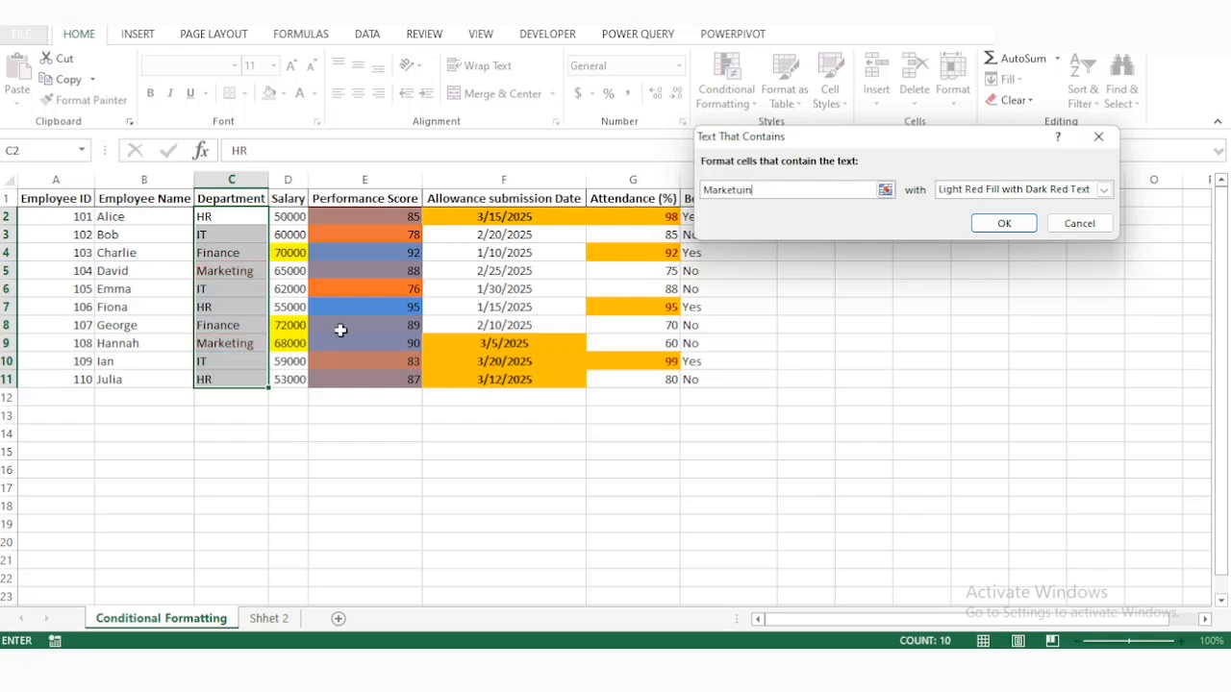
pyautogui.press('BackSpace')
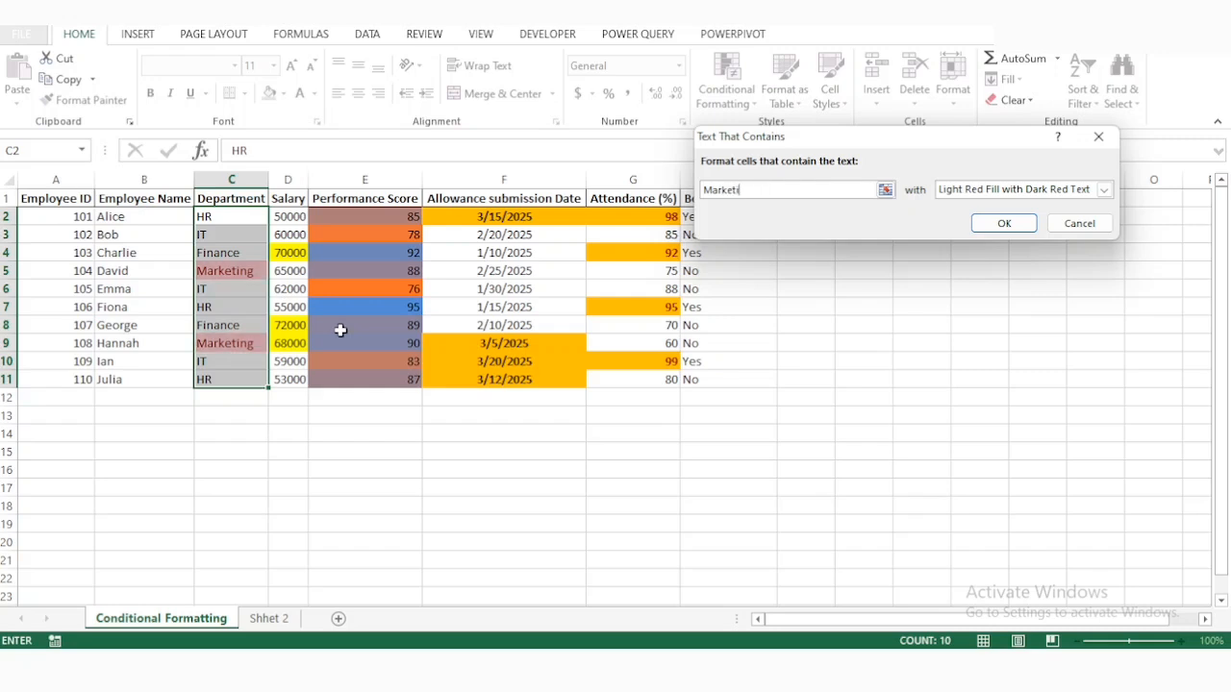
pyautogui.press('Return')
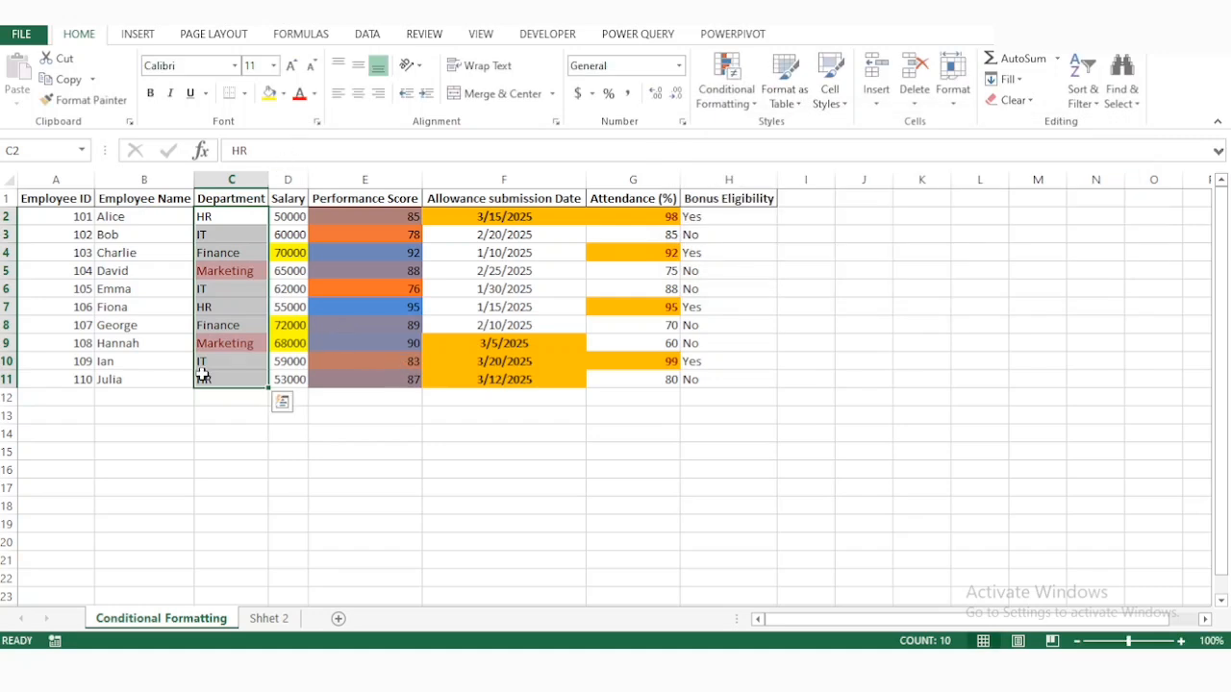
pyautogui.click(141, 428)
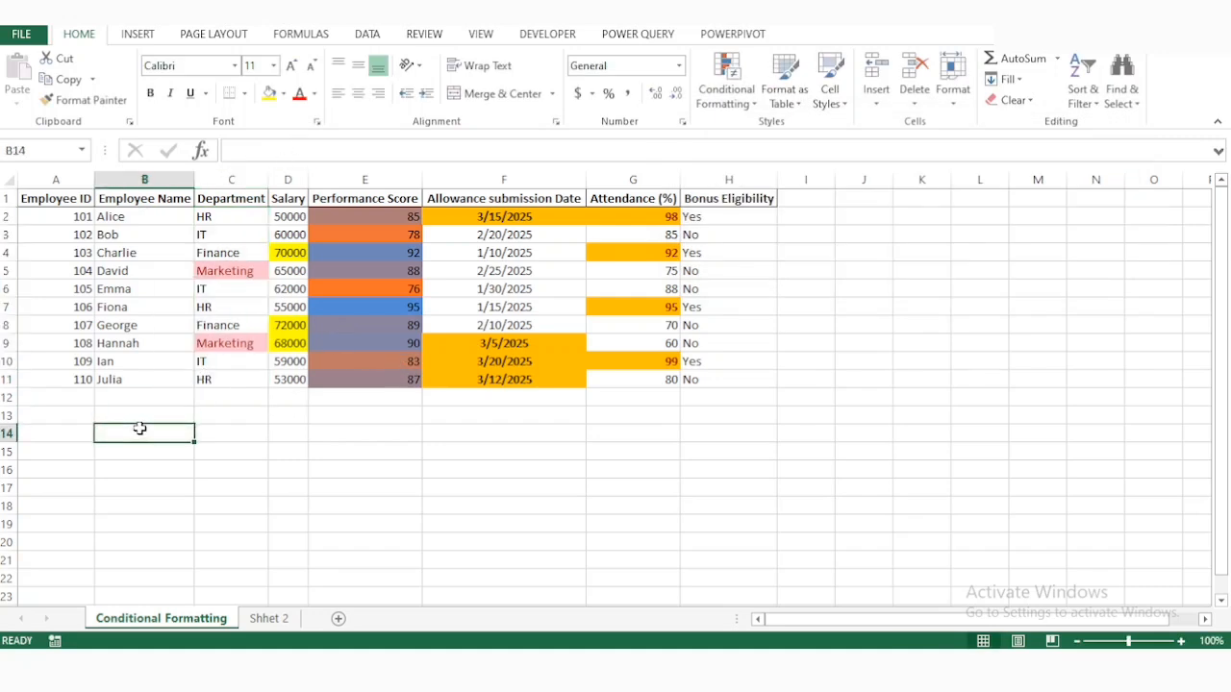
# Examine the rule types for a new formatting rule: unique or duplicate, above or below average, top or bottom ranked, and formula-based.
pyautogui.click(757, 103)
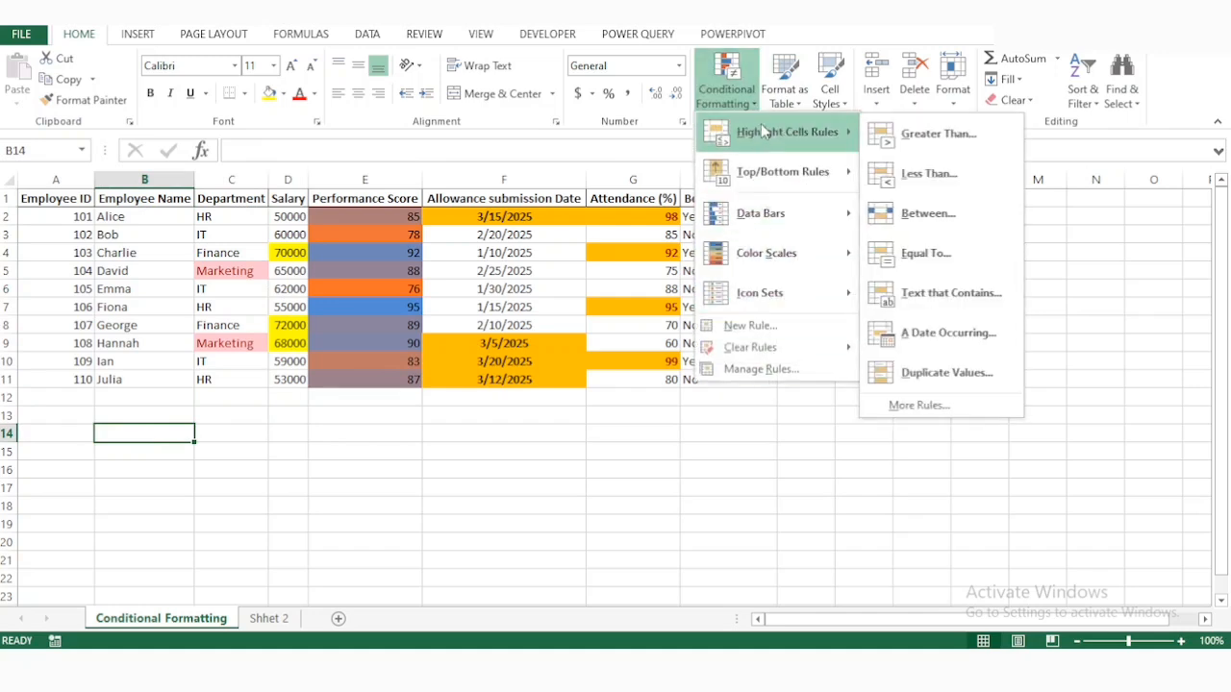
pyautogui.moveTo(775, 203)
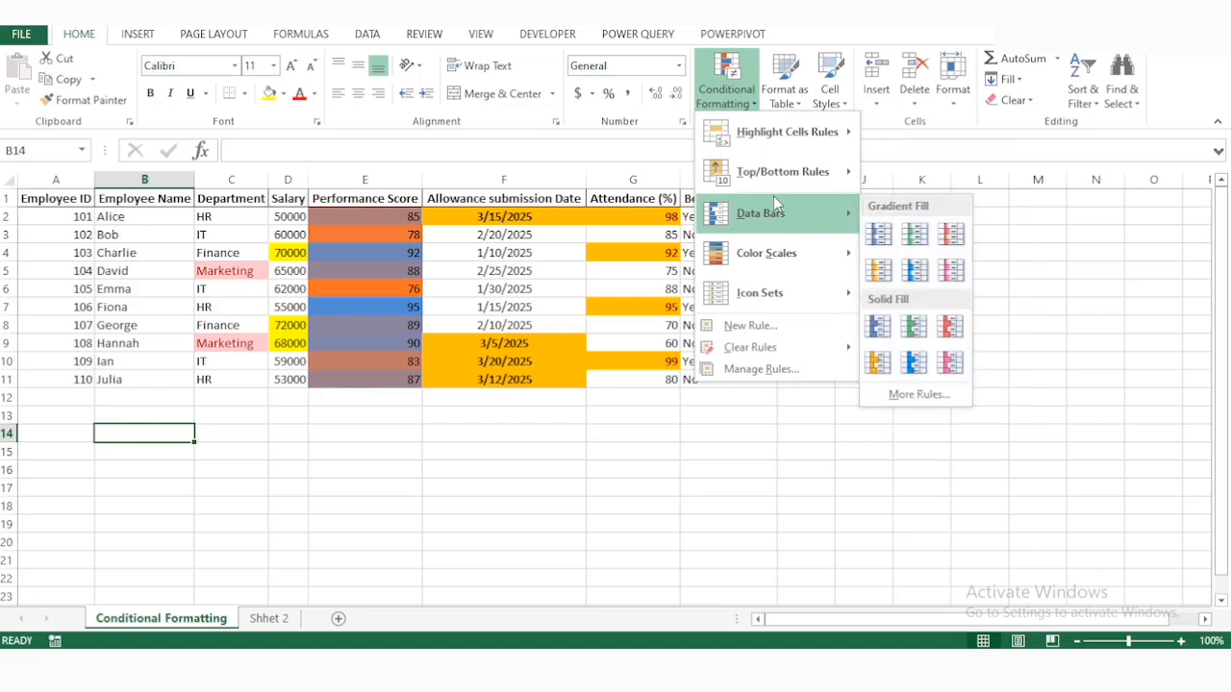
pyautogui.click(765, 332)
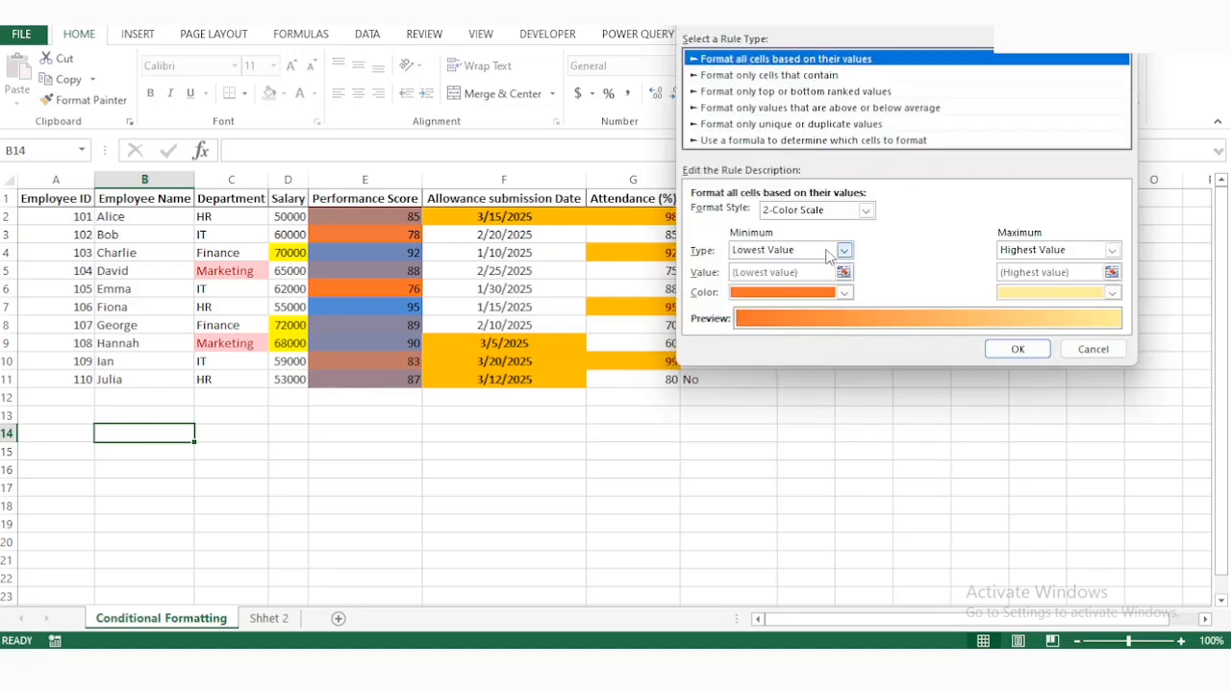
pyautogui.click(736, 124)
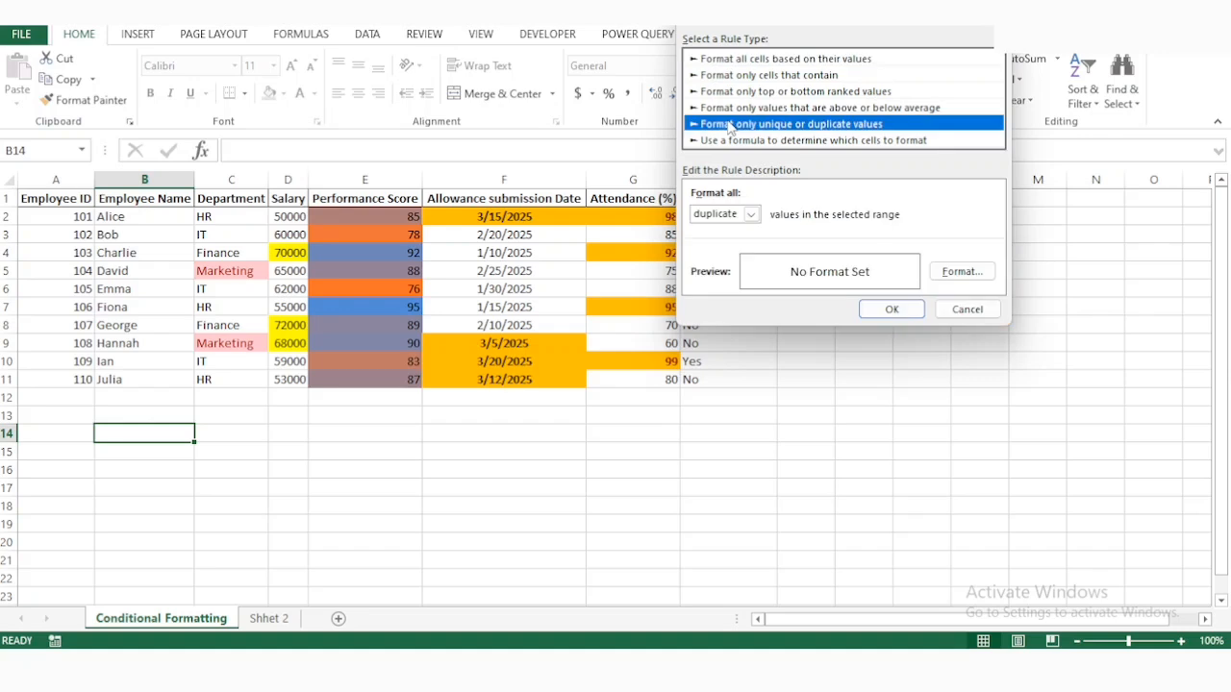
pyautogui.click(751, 213)
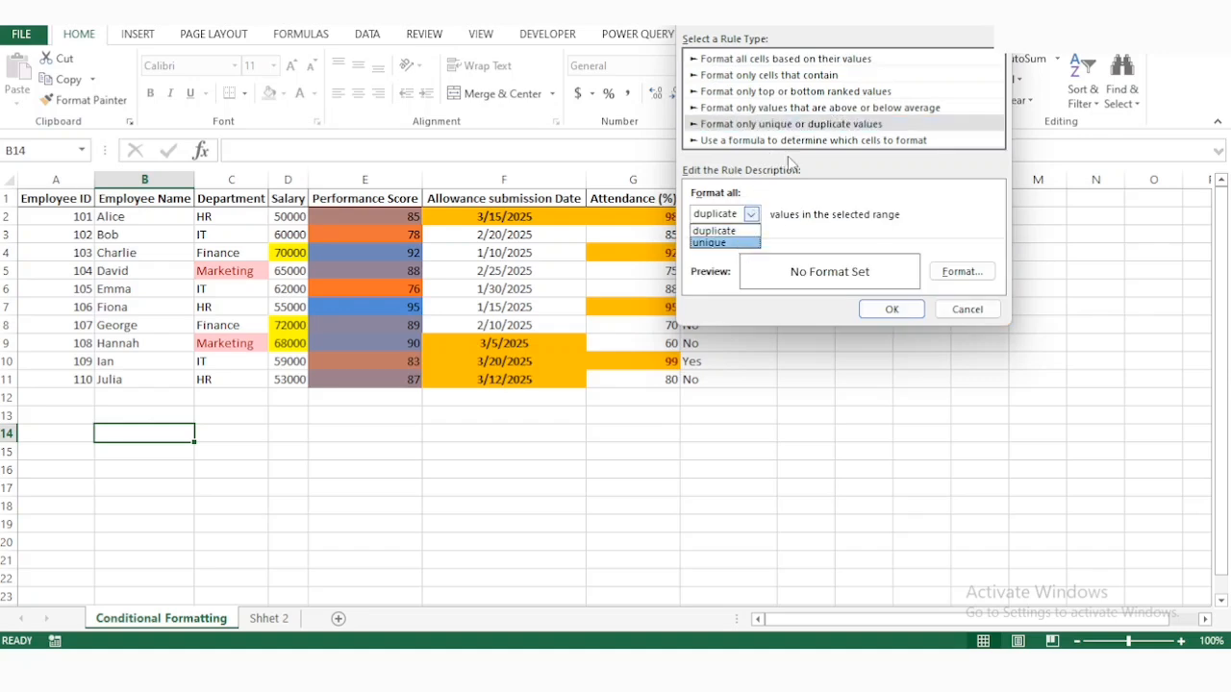
pyautogui.press('Escape')
pyautogui.click(771, 109)
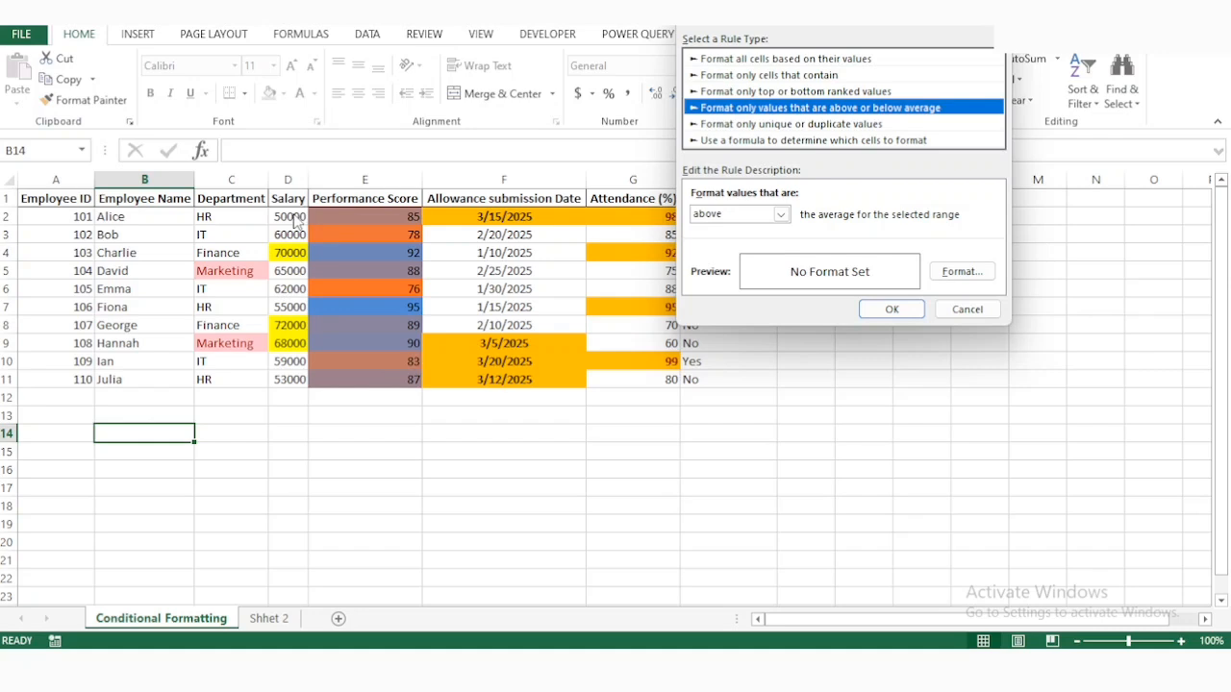
pyautogui.click(728, 91)
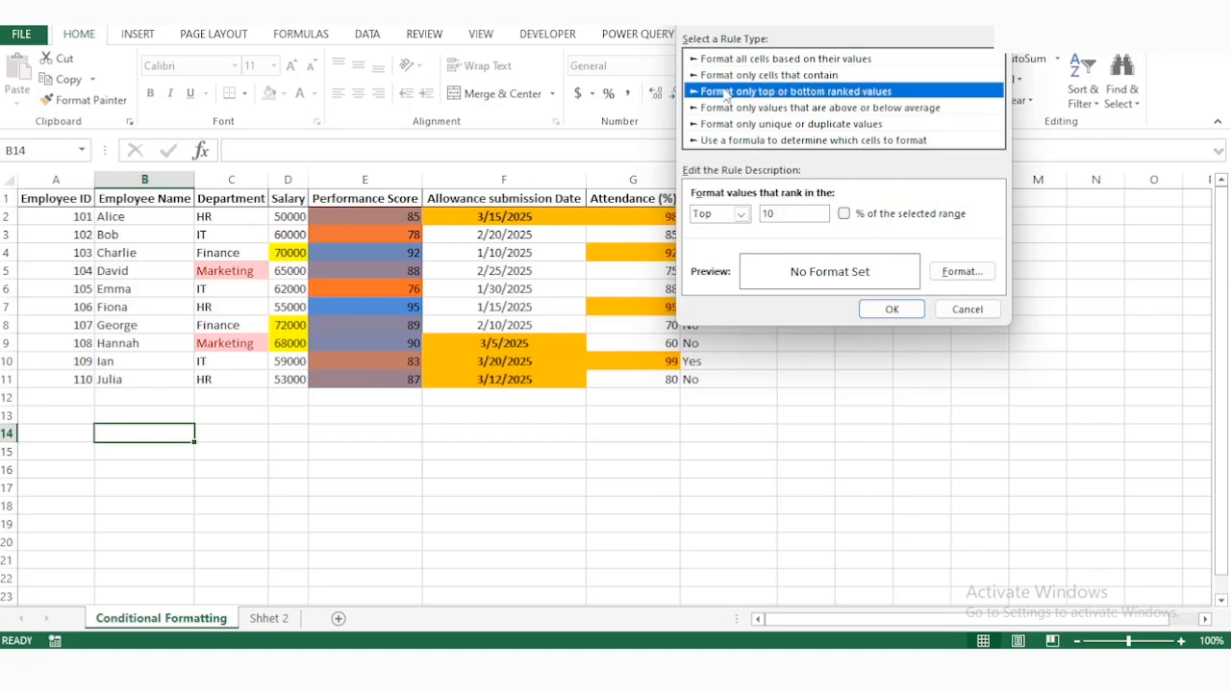
pyautogui.click(741, 213)
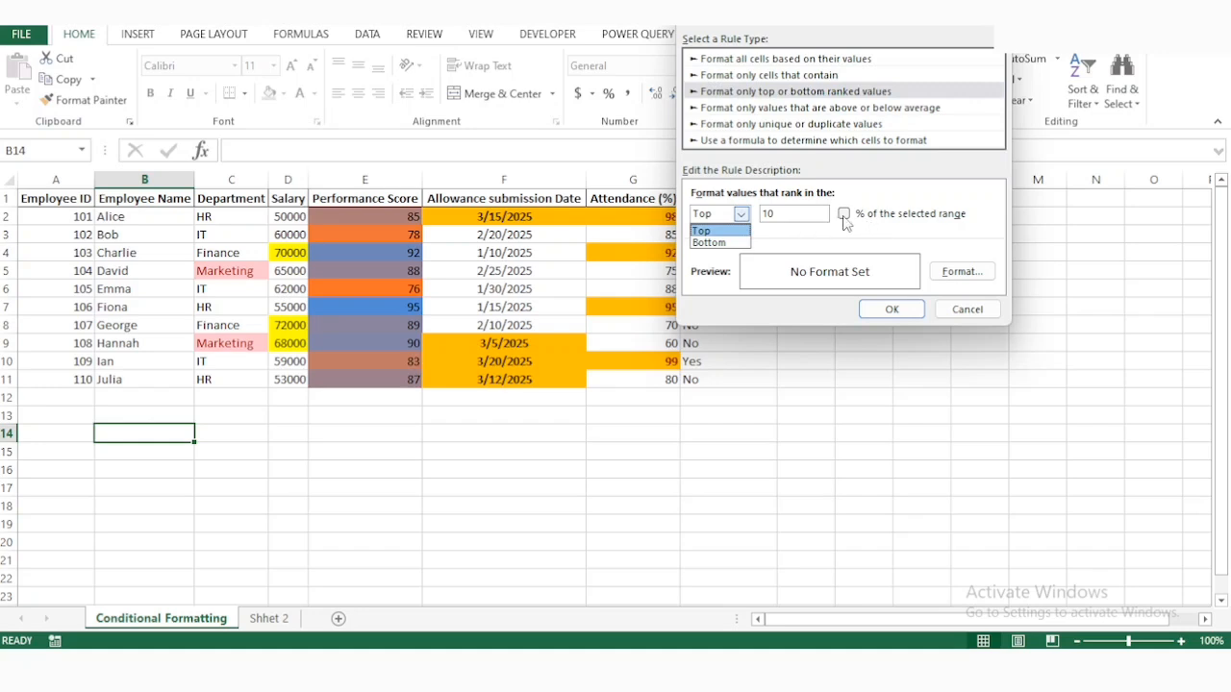
pyautogui.click(739, 137)
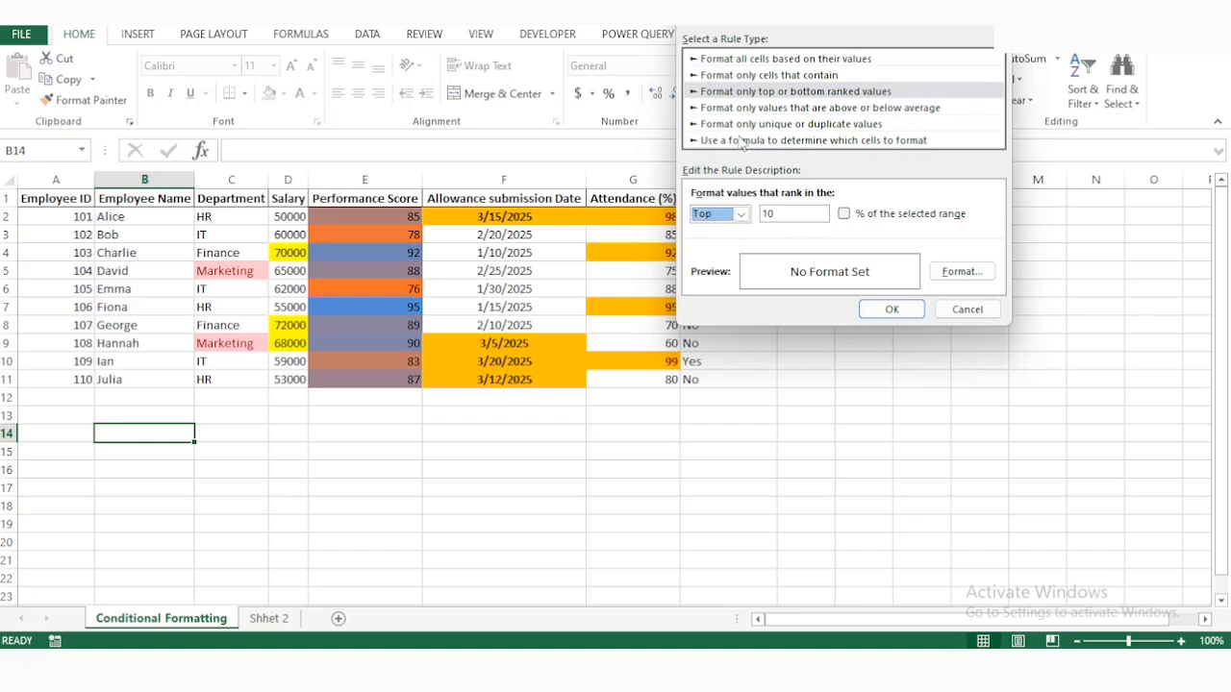
pyautogui.click(742, 141)
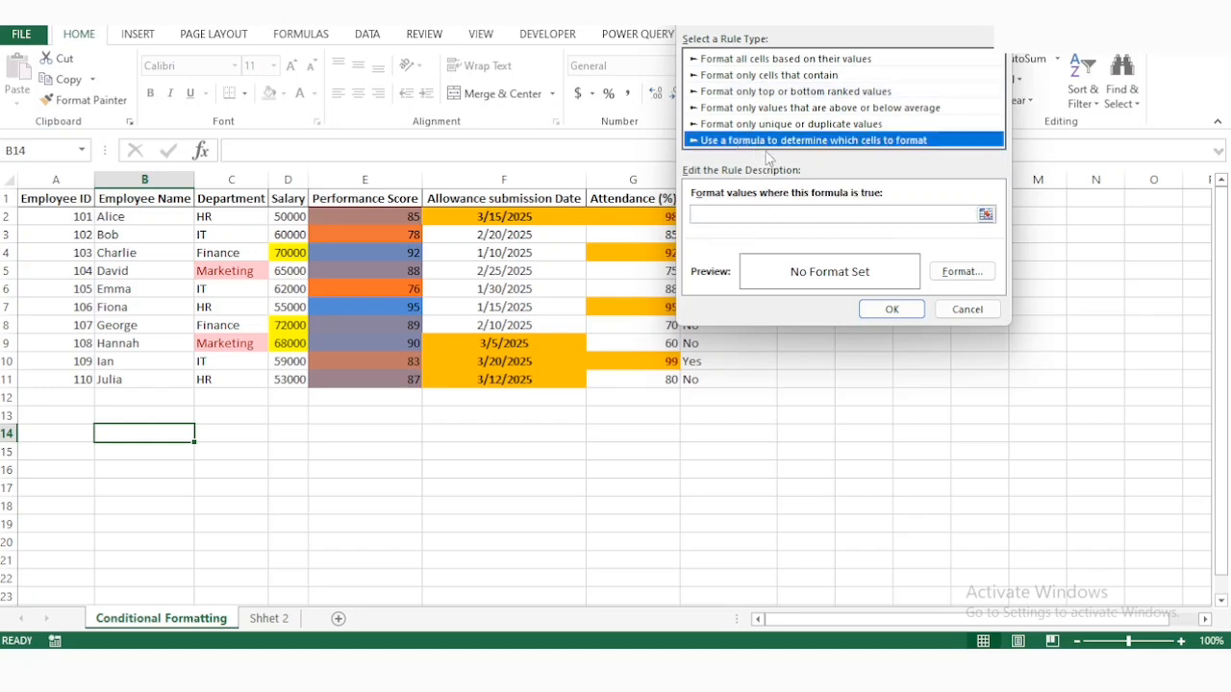